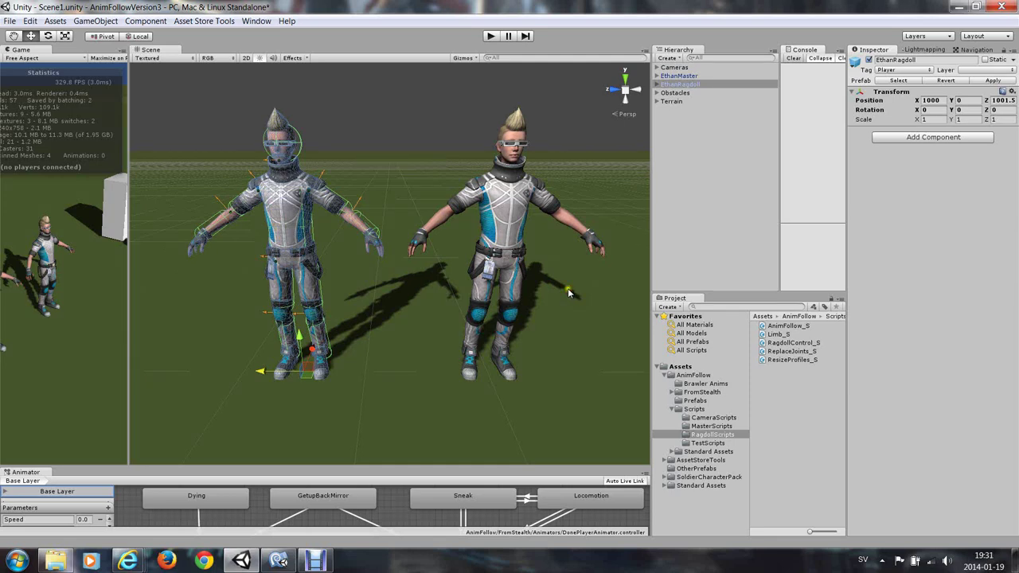
pyautogui.click(105, 21)
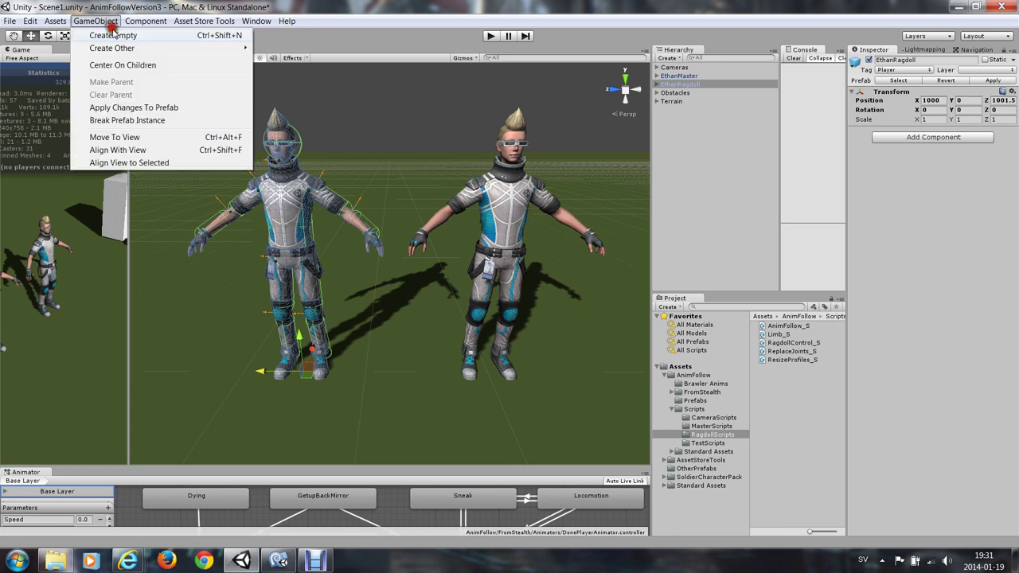
pyautogui.moveTo(124, 50)
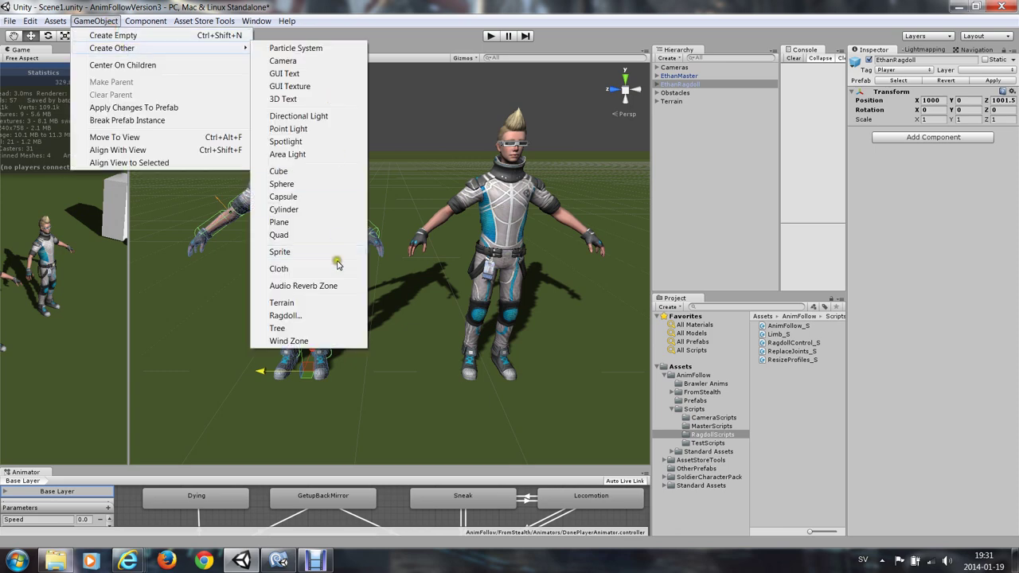
pyautogui.click(314, 315)
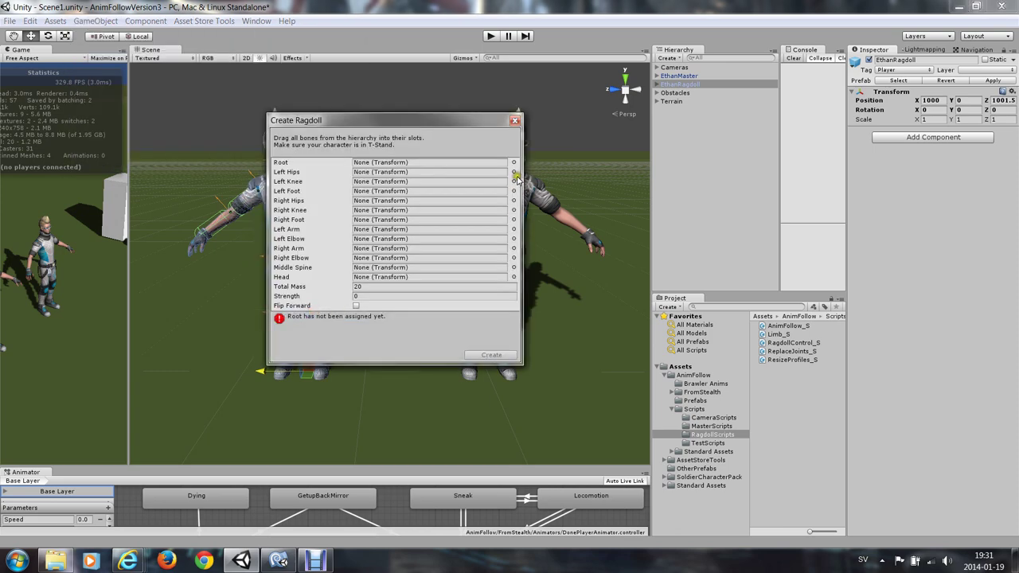
pyautogui.click(515, 121)
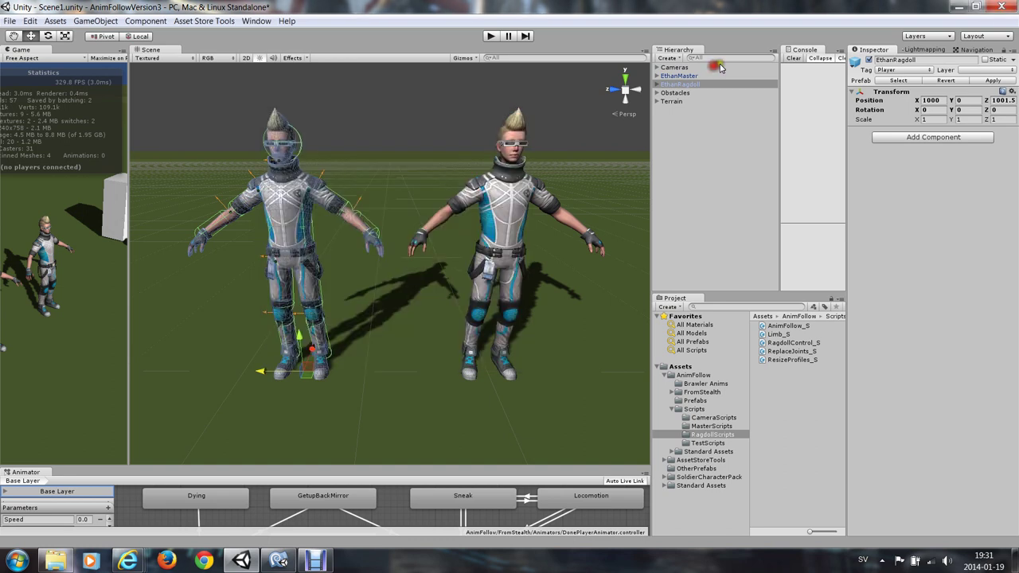
pyautogui.click(658, 85)
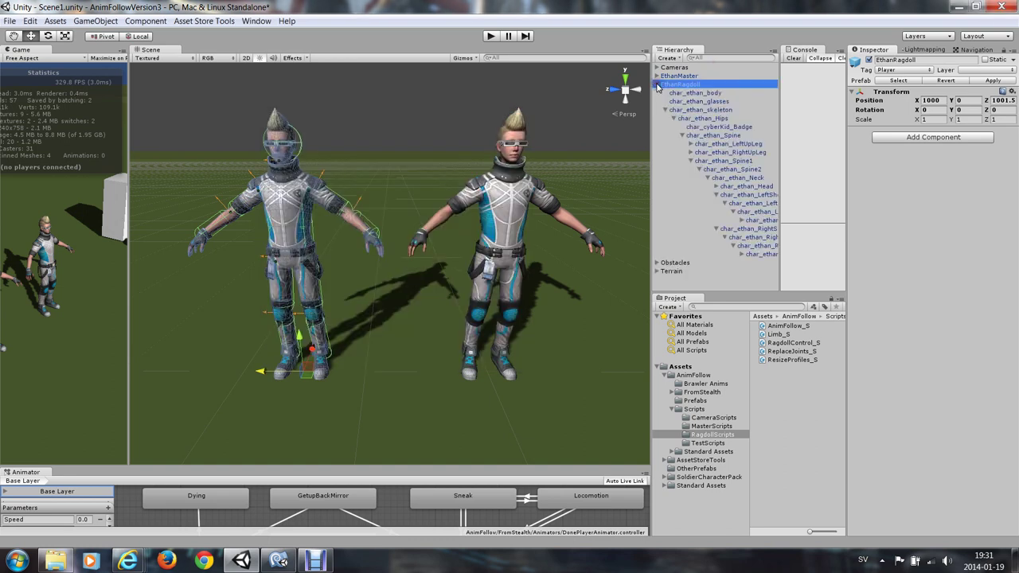
pyautogui.click(658, 84)
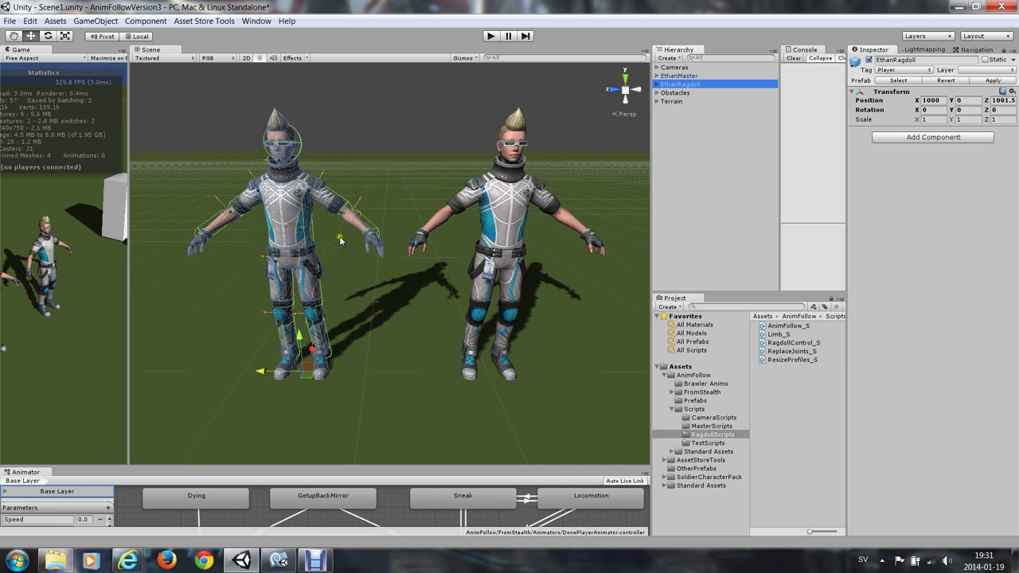
# Add a Capsule Collider and a Rigidbody to the char_ethan_LeftHand bone of EthanRagdoll.
pyautogui.click(656, 84)
pyautogui.click(764, 220)
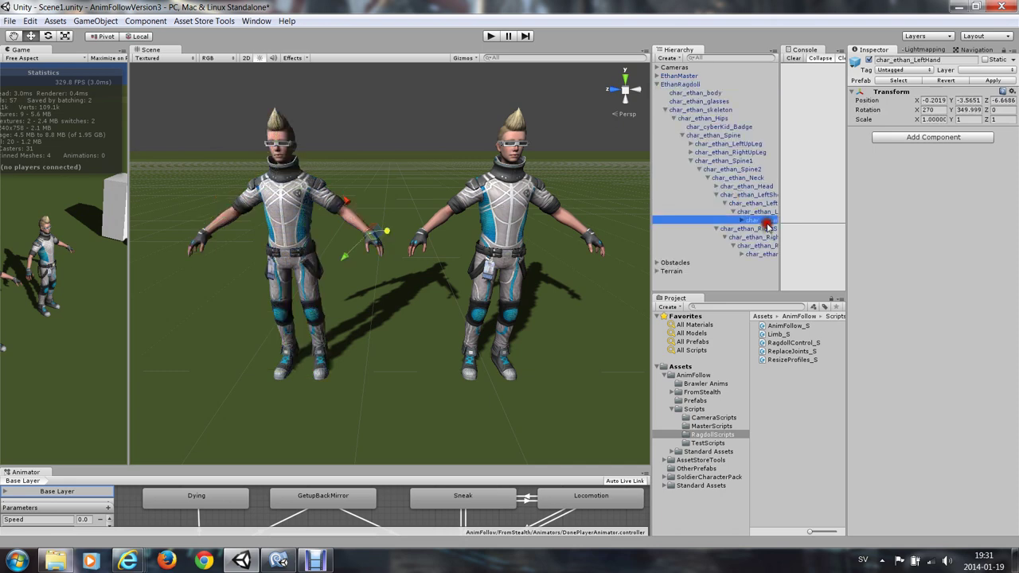
pyautogui.click(946, 137)
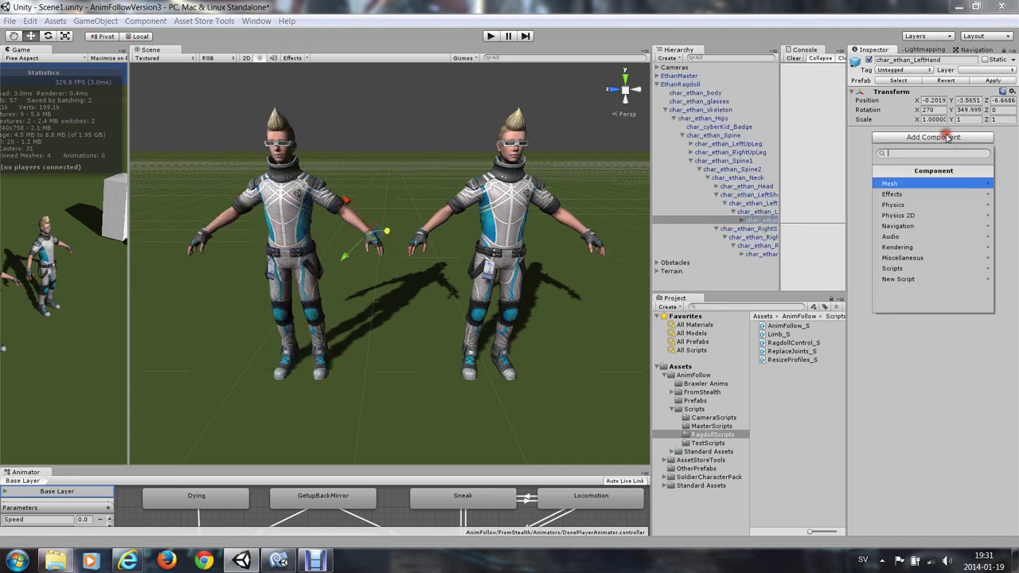
pyautogui.click(909, 209)
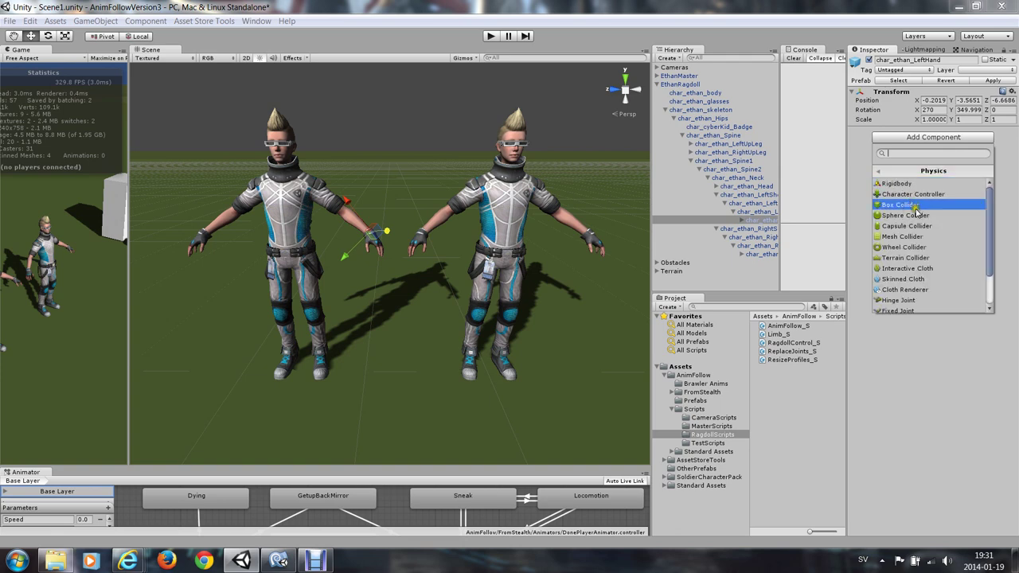
pyautogui.click(922, 226)
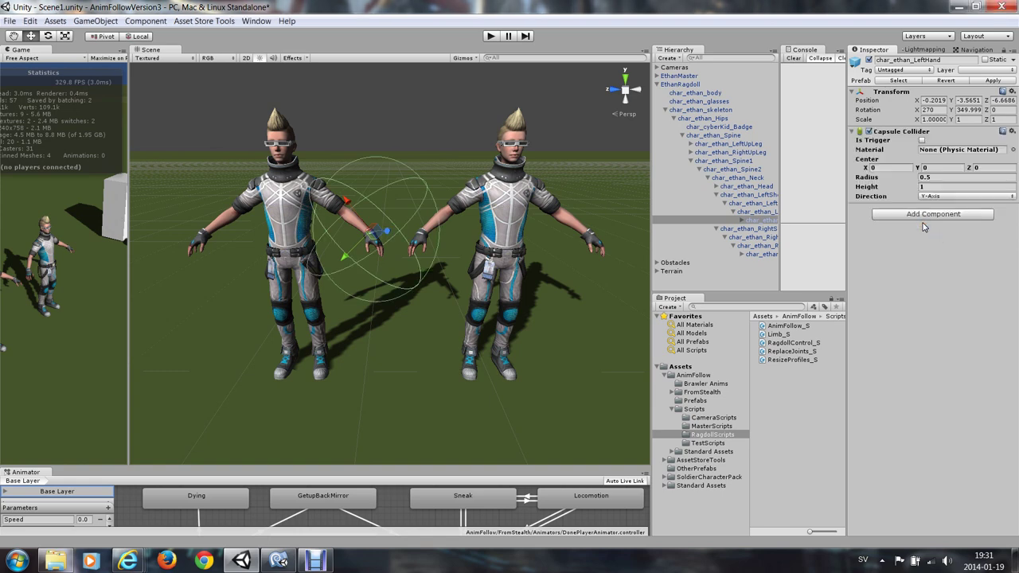
pyautogui.click(933, 215)
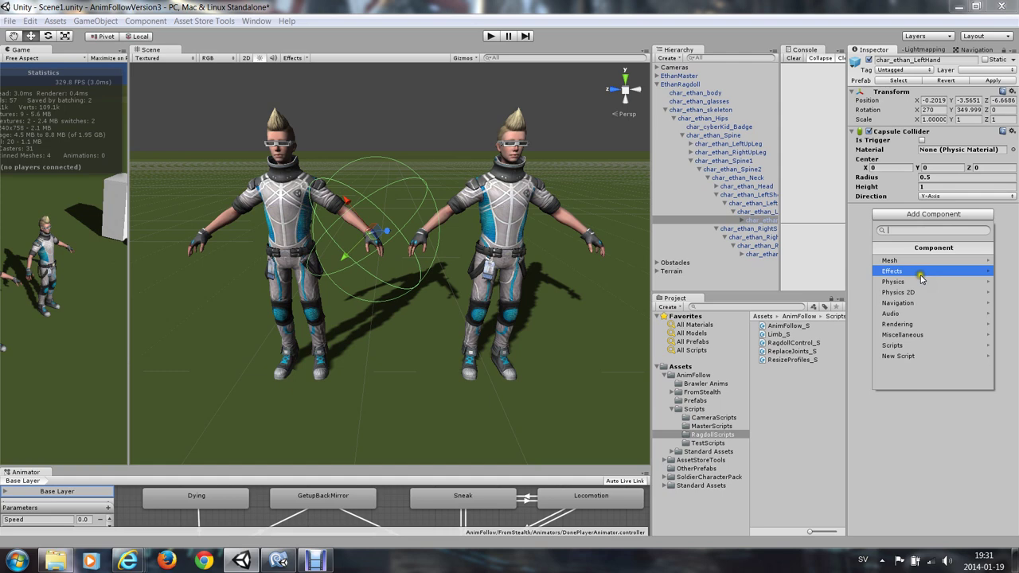
pyautogui.click(919, 280)
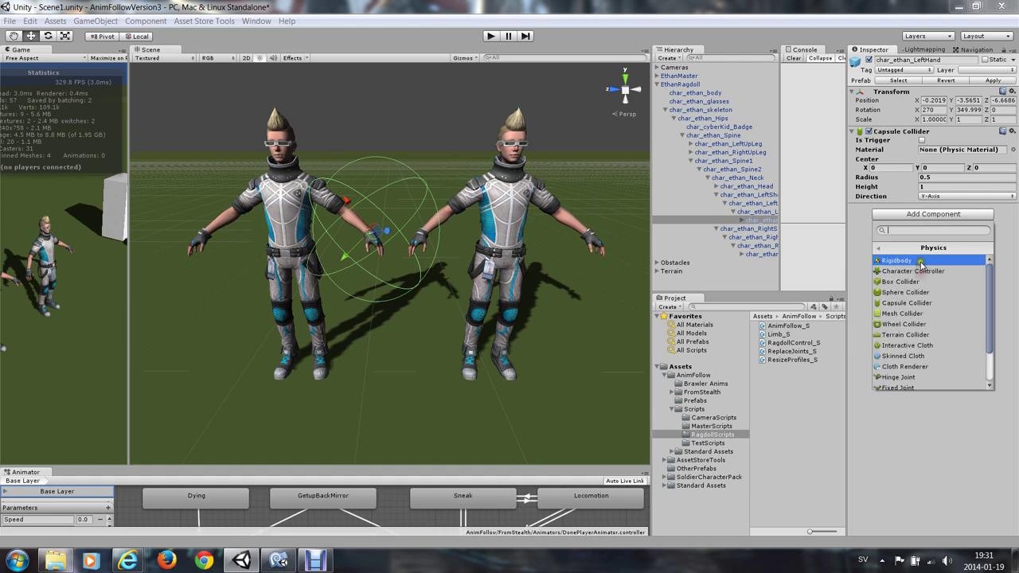
pyautogui.click(920, 261)
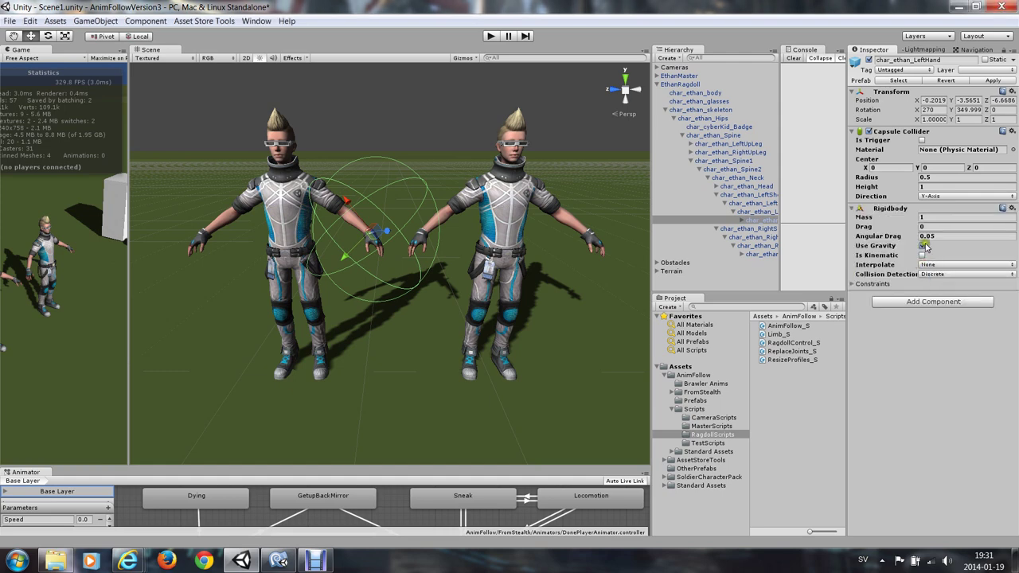
# Set the left hand's Capsule Collider to radius 0.04, direction X-Axis, height 0.2 and center X -0.1.
pyautogui.click(929, 179)
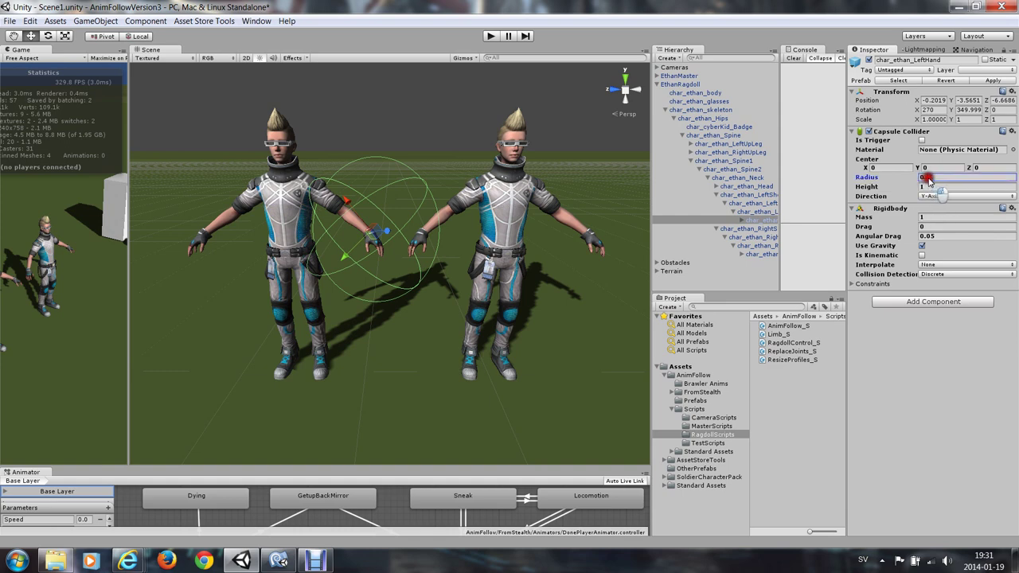
pyautogui.write('0.04')
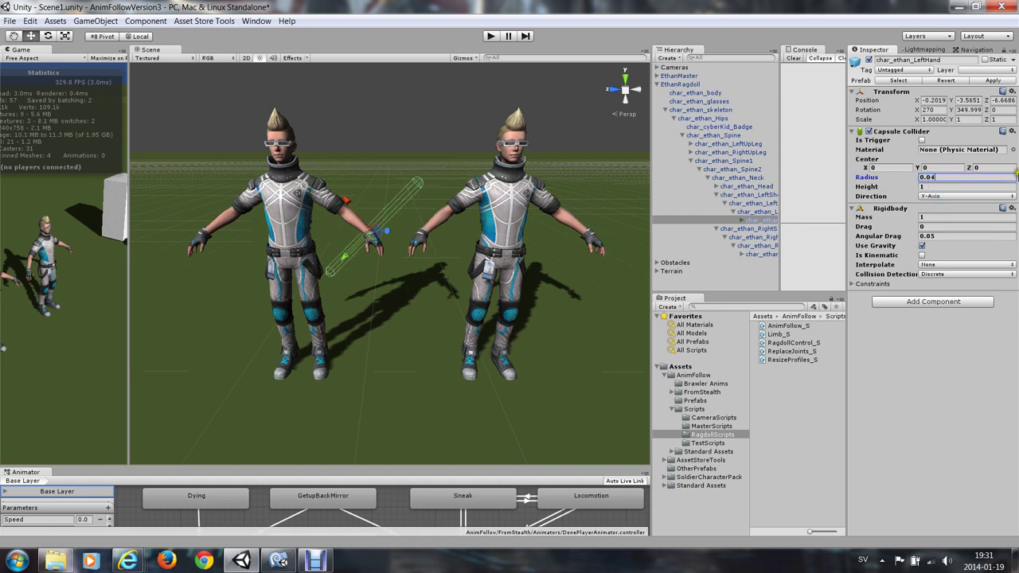
pyautogui.click(1006, 199)
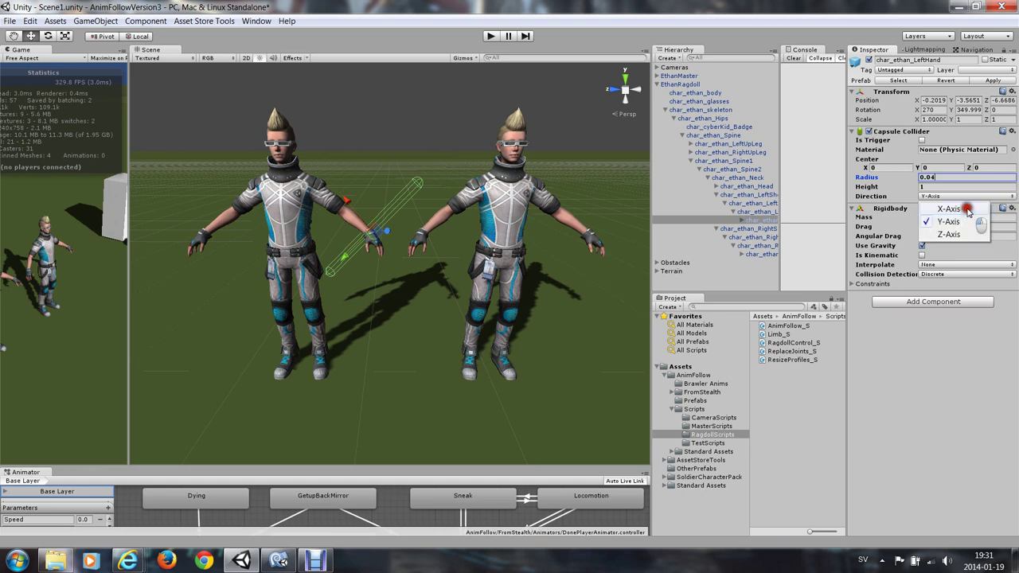
pyautogui.click(949, 208)
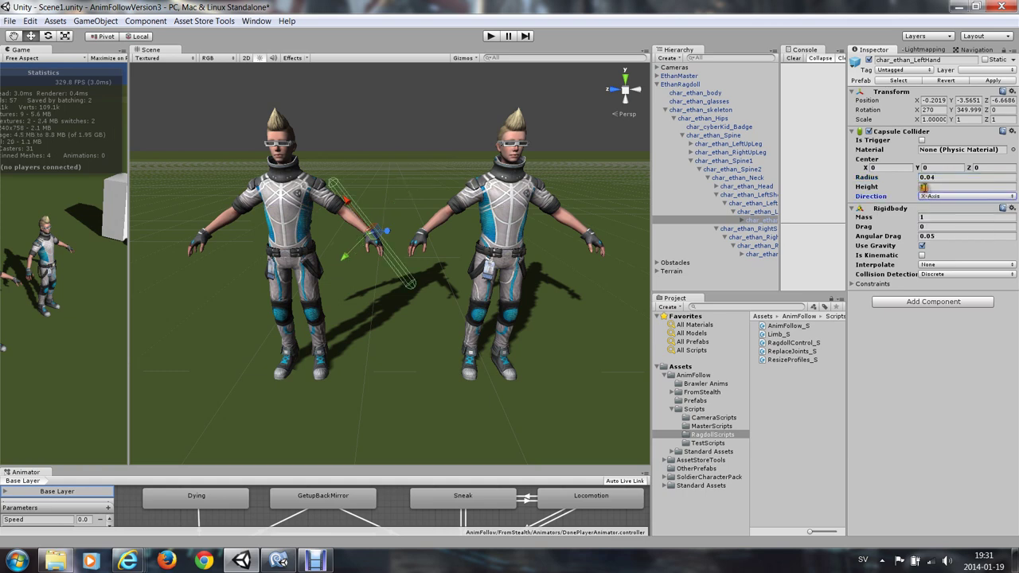
pyautogui.click(922, 186)
pyautogui.write('.2')
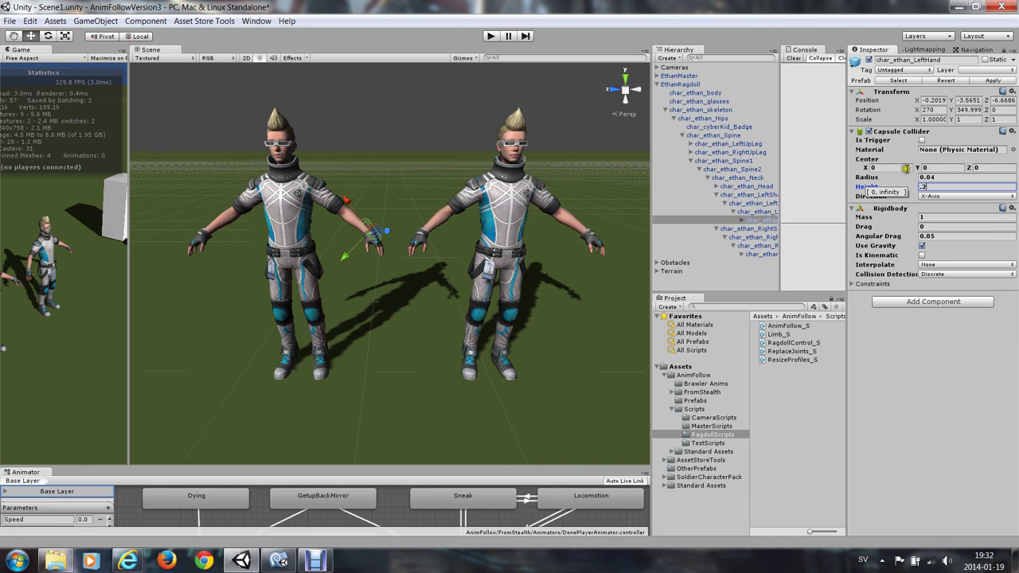
pyautogui.click(875, 168)
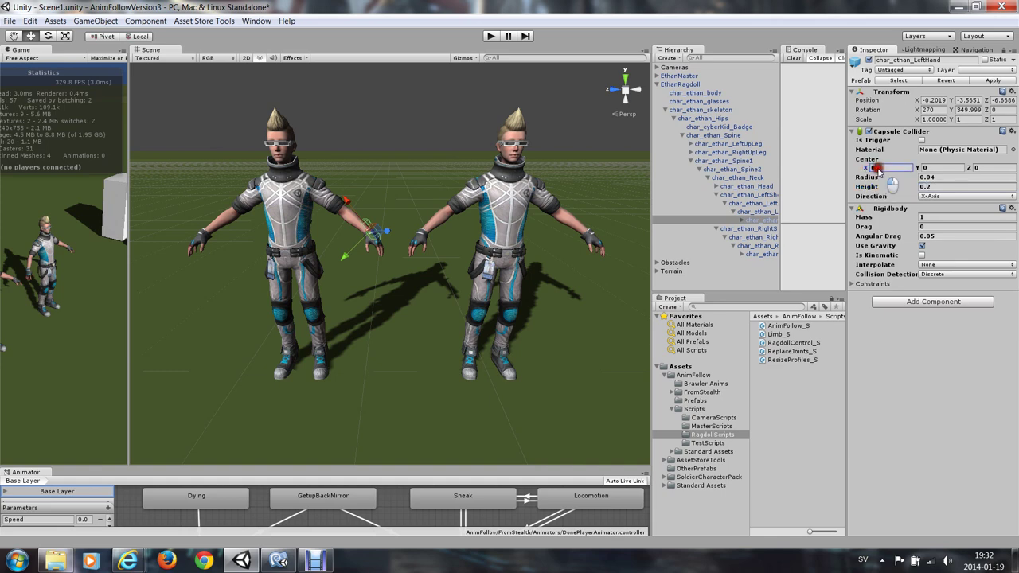
pyautogui.write('-.1')
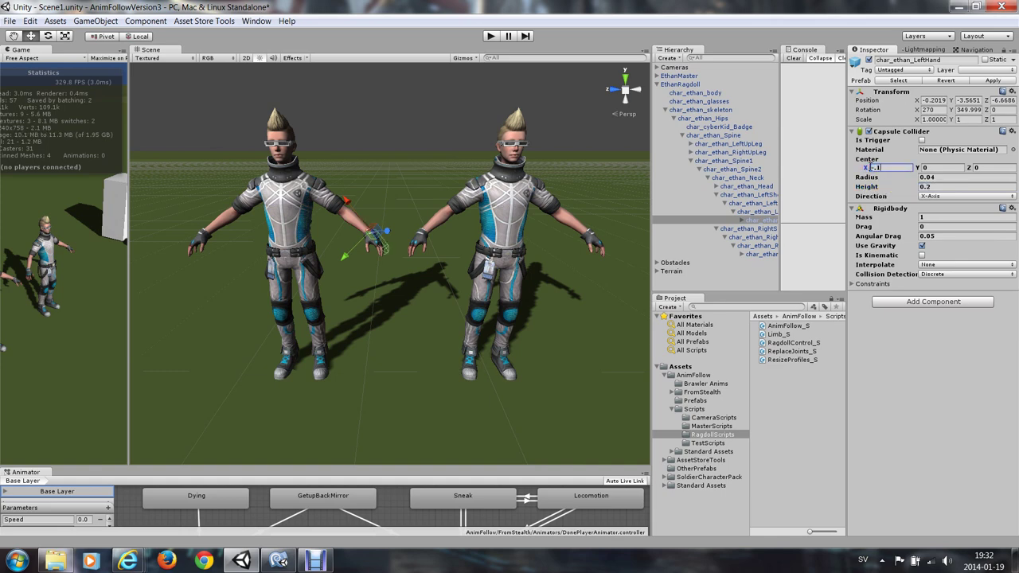
pyautogui.press('Return')
# Add a Character Joint to the left hand with the left forearm bone as its connected body.
pyautogui.click(960, 301)
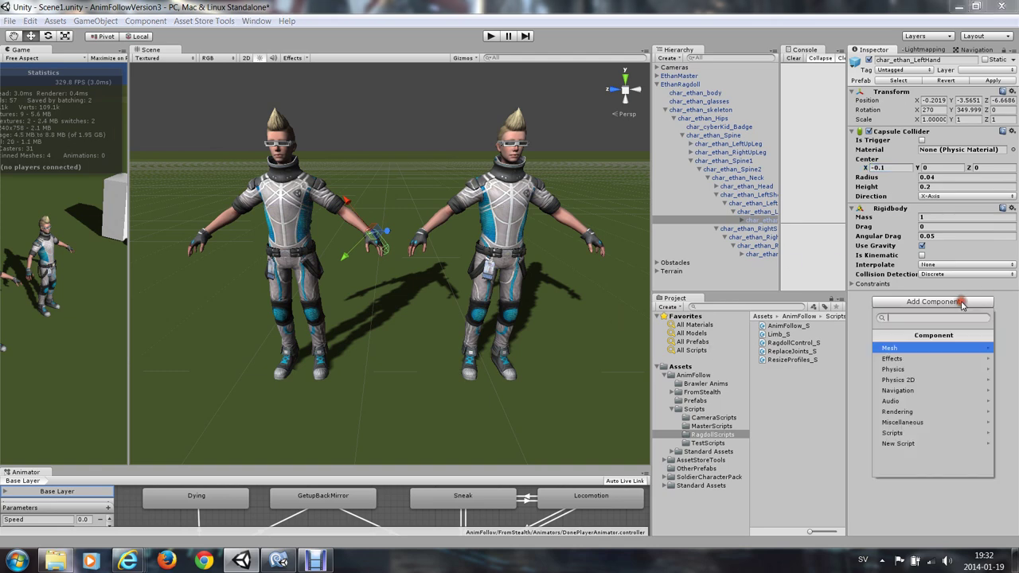
pyautogui.click(912, 369)
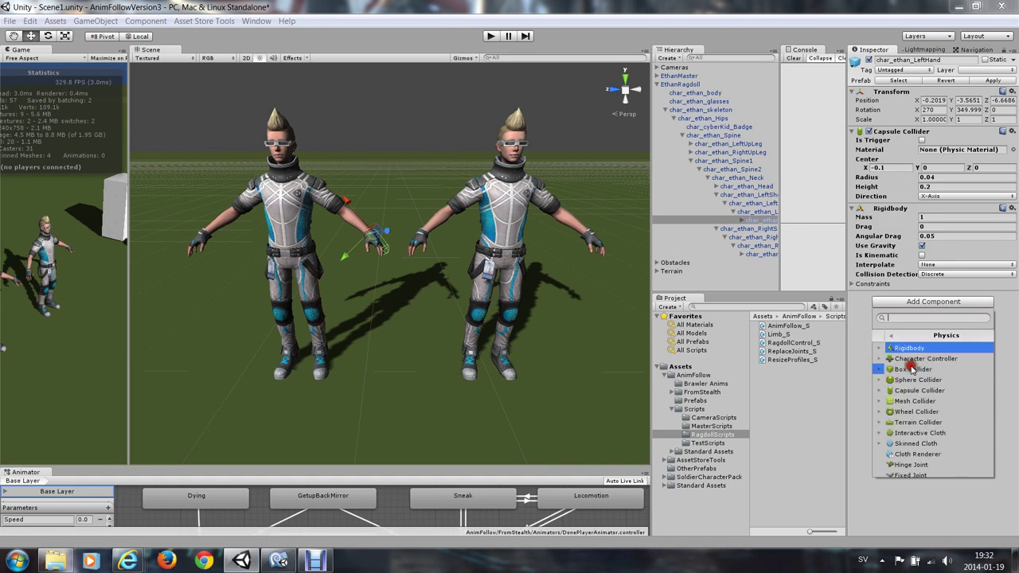
pyautogui.moveTo(991, 380); pyautogui.dragTo(991, 443)
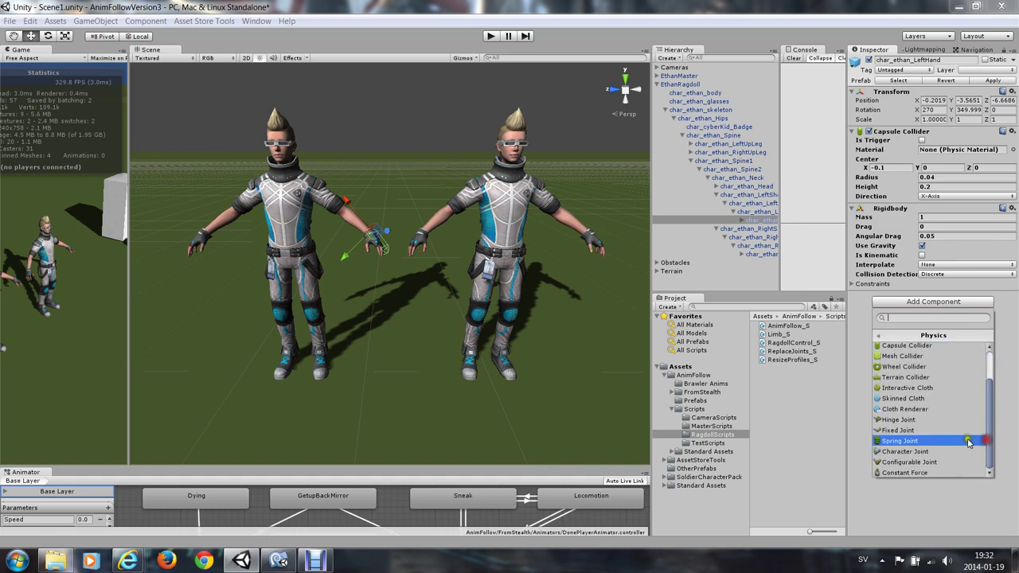
pyautogui.click(932, 452)
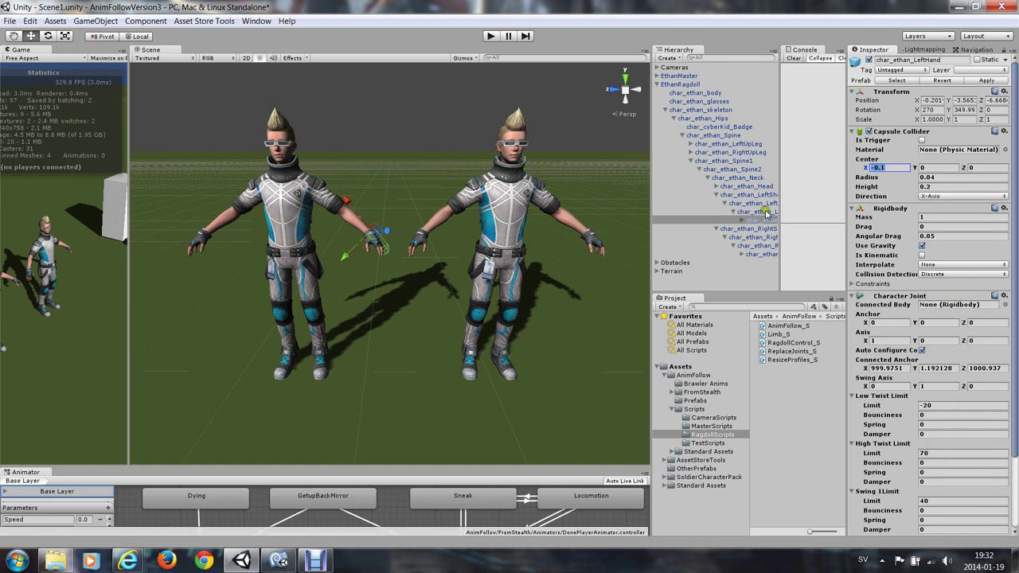
pyautogui.moveTo(762, 213); pyautogui.dragTo(956, 311)
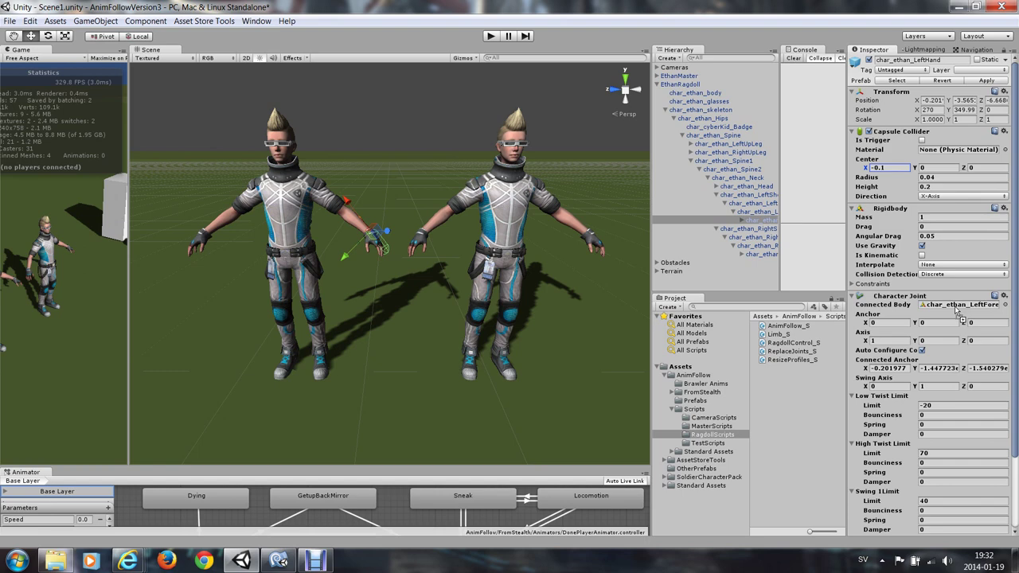
# Review the left hand's Character Joint settings and play the scene briefly to test the ragdoll.
pyautogui.scroll(-1, 1015, 310)
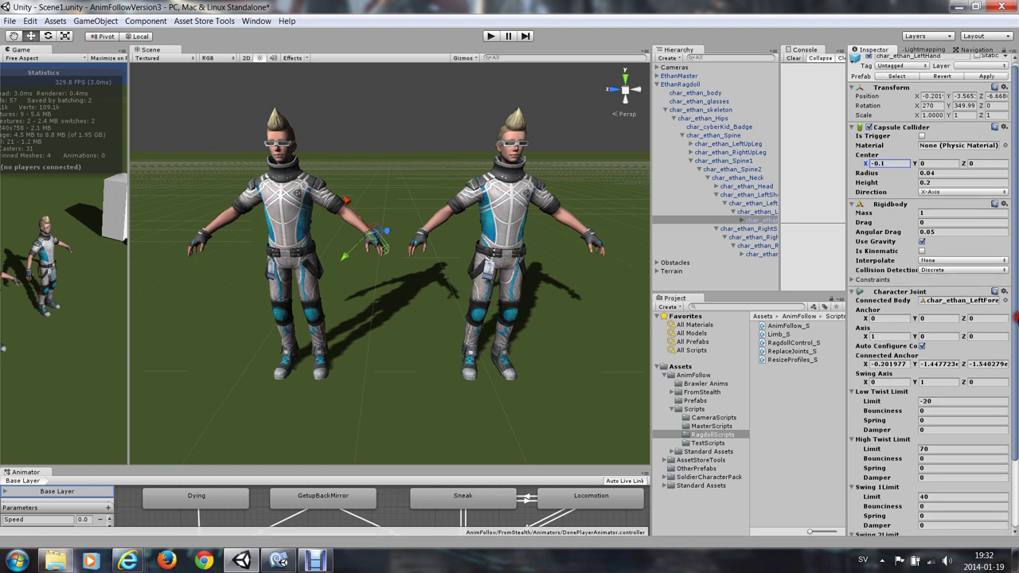
pyautogui.scroll(-3, 1015, 318)
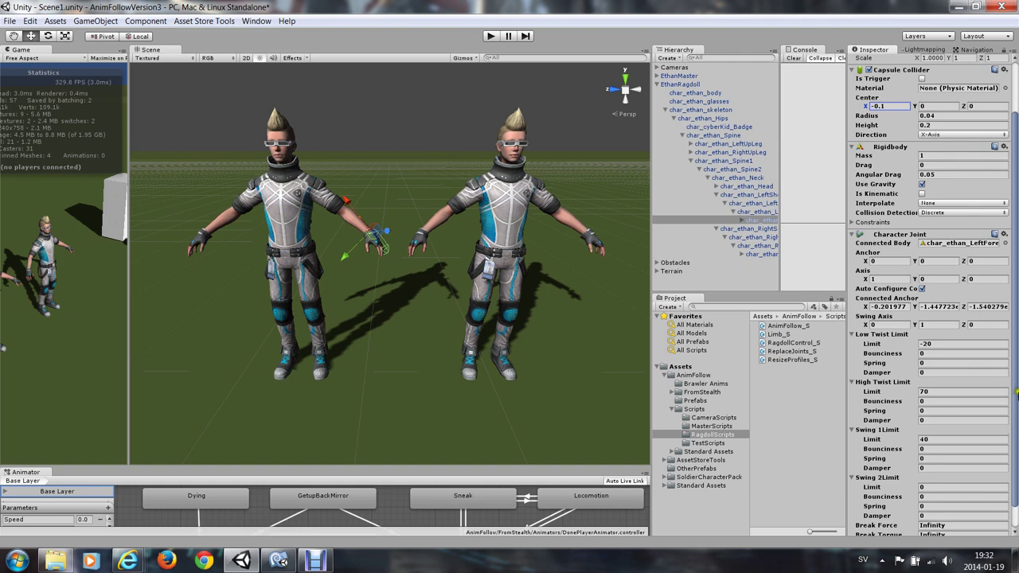
pyautogui.scroll(-2, 1015, 390)
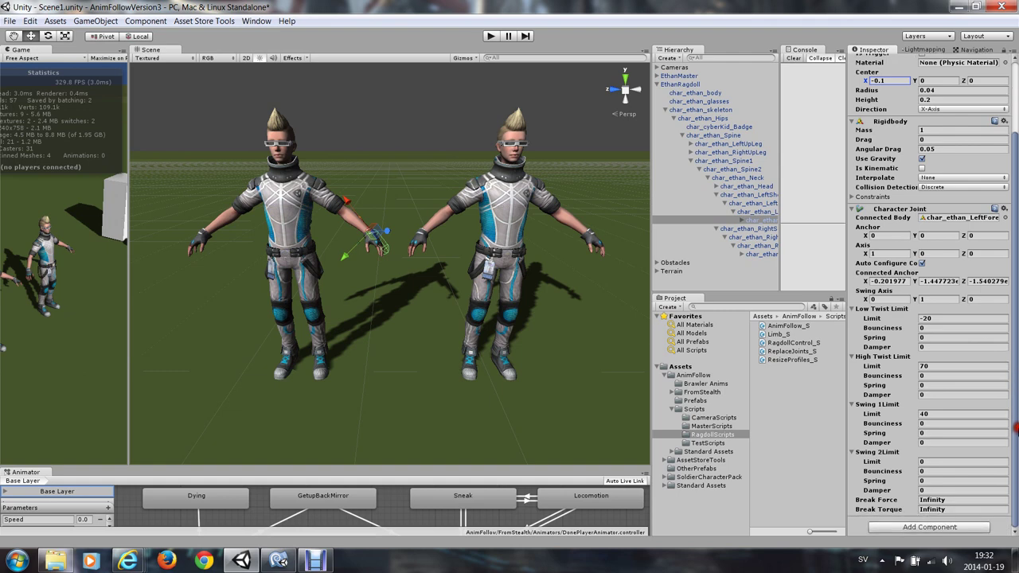
pyautogui.scroll(3, 1015, 429)
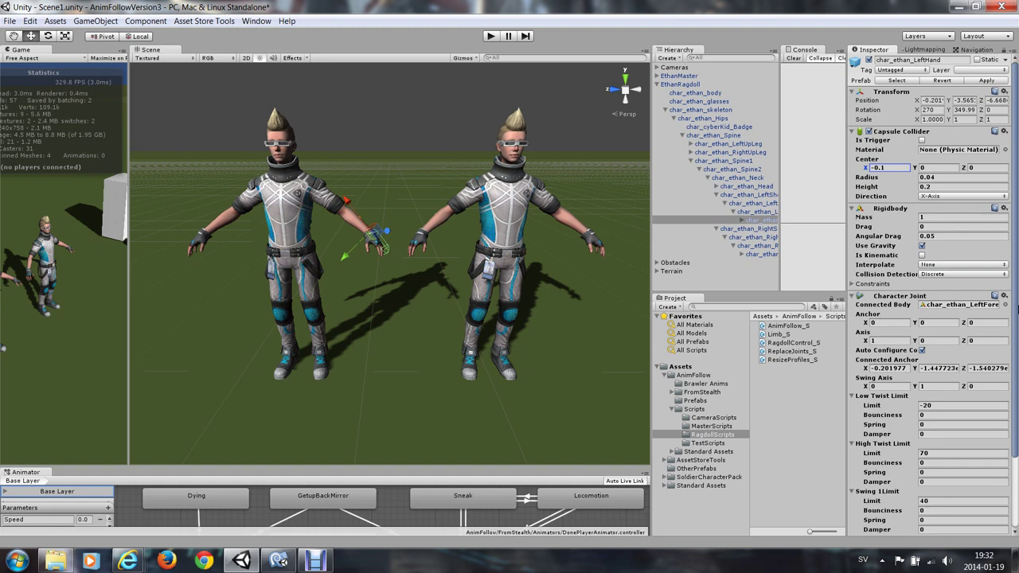
pyautogui.click(487, 37)
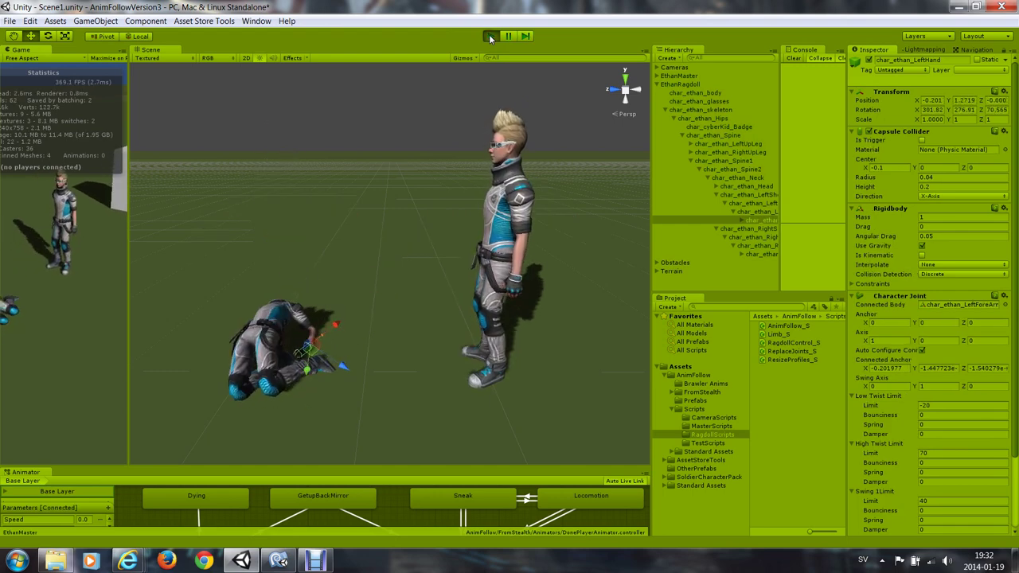
pyautogui.click(489, 35)
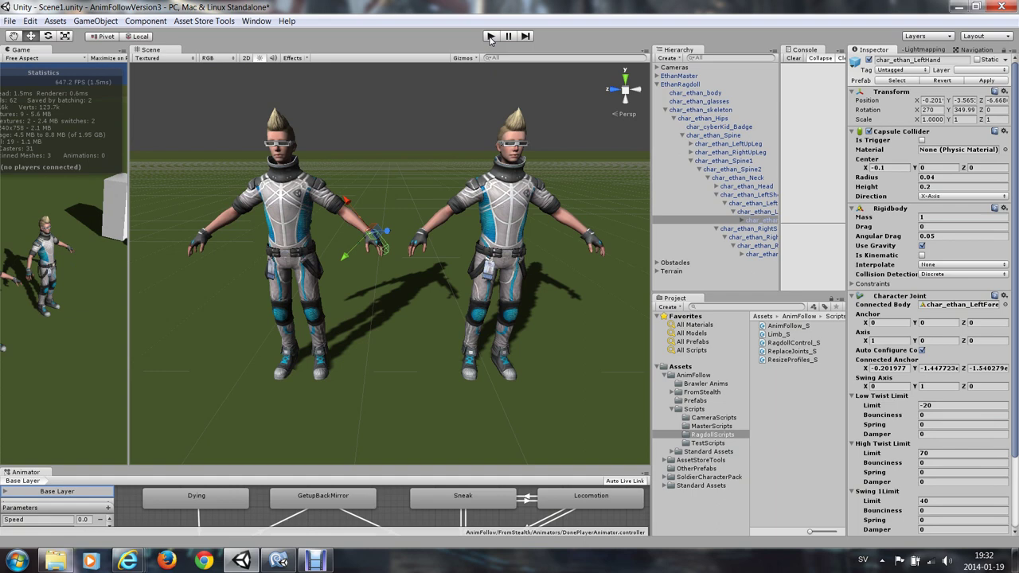
# Apply the ReplaceJoints_S script to EthanRagdoll to convert its Character Joints to Configurable Joints, and select EthanRagdoll.
pyautogui.click(657, 84)
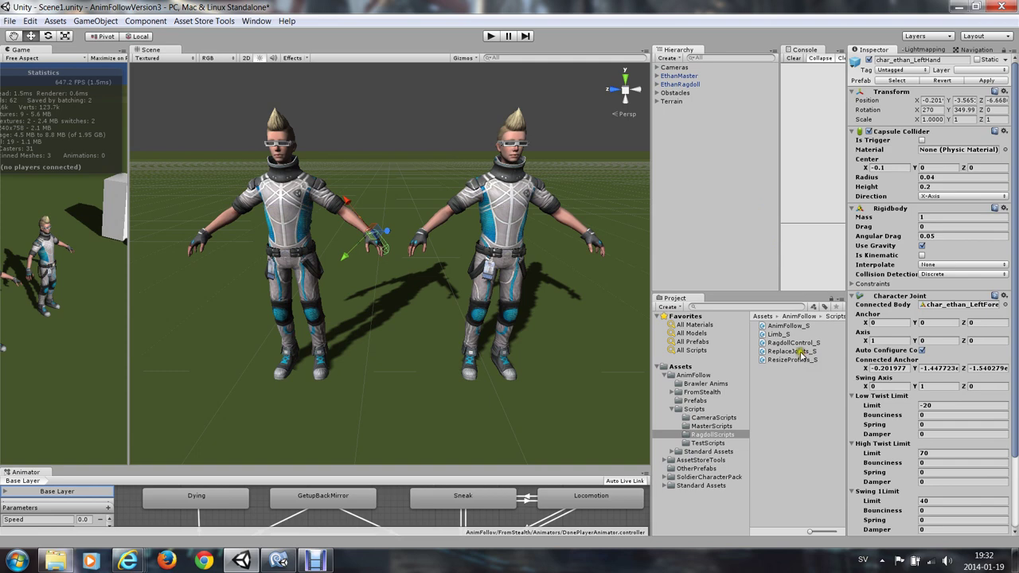
pyautogui.moveTo(799, 351); pyautogui.dragTo(704, 86)
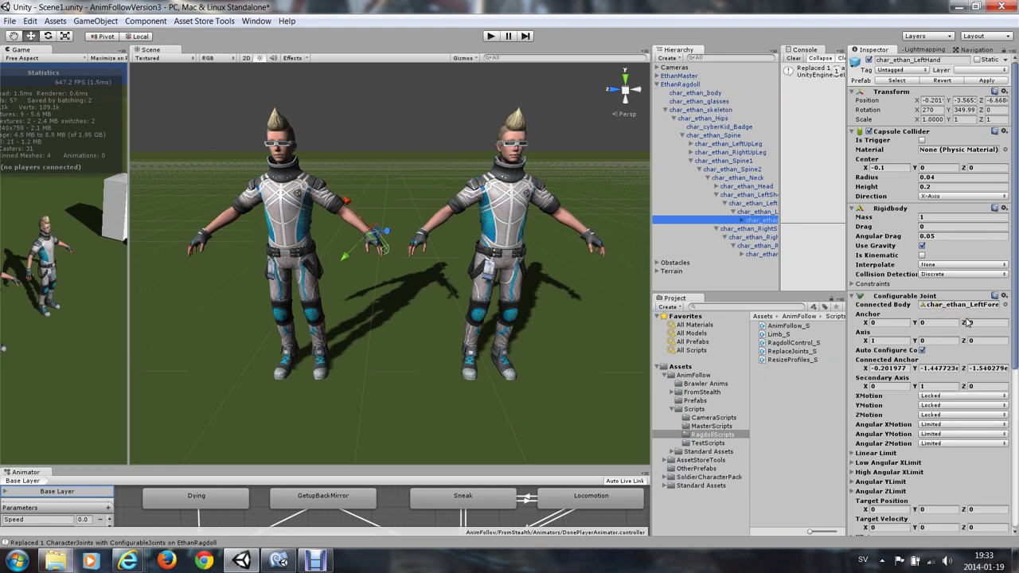
pyautogui.click(966, 320)
pyautogui.click(657, 84)
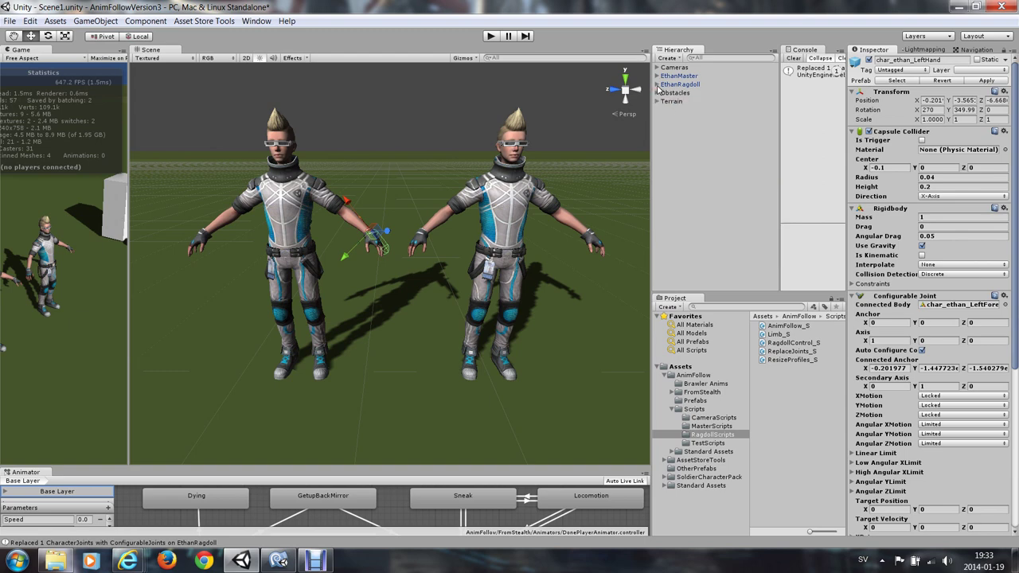
pyautogui.click(689, 85)
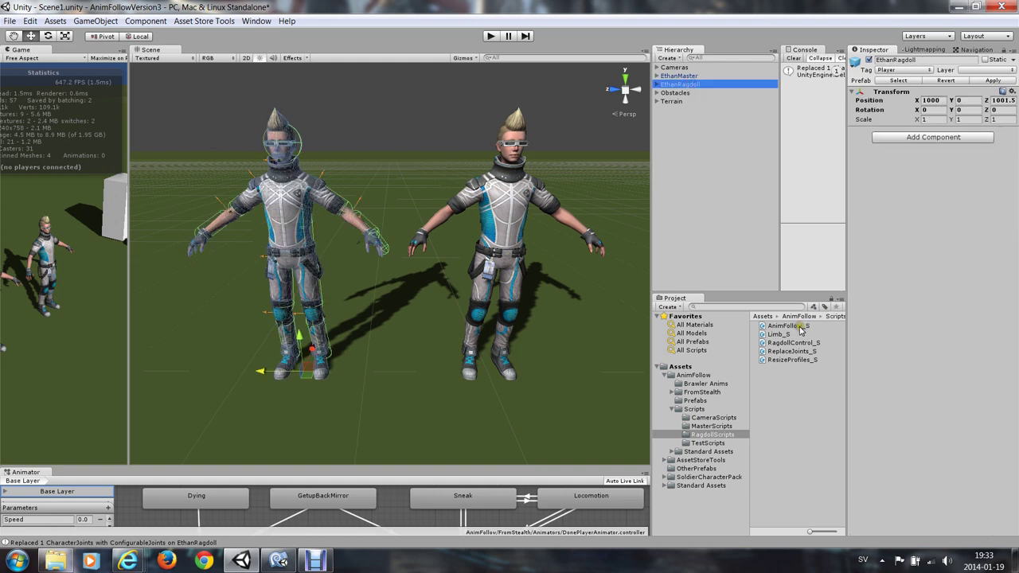
# Add the AnimFollow_S script to EthanRagdoll and look through its torque and force settings.
pyautogui.moveTo(801, 328); pyautogui.dragTo(712, 82)
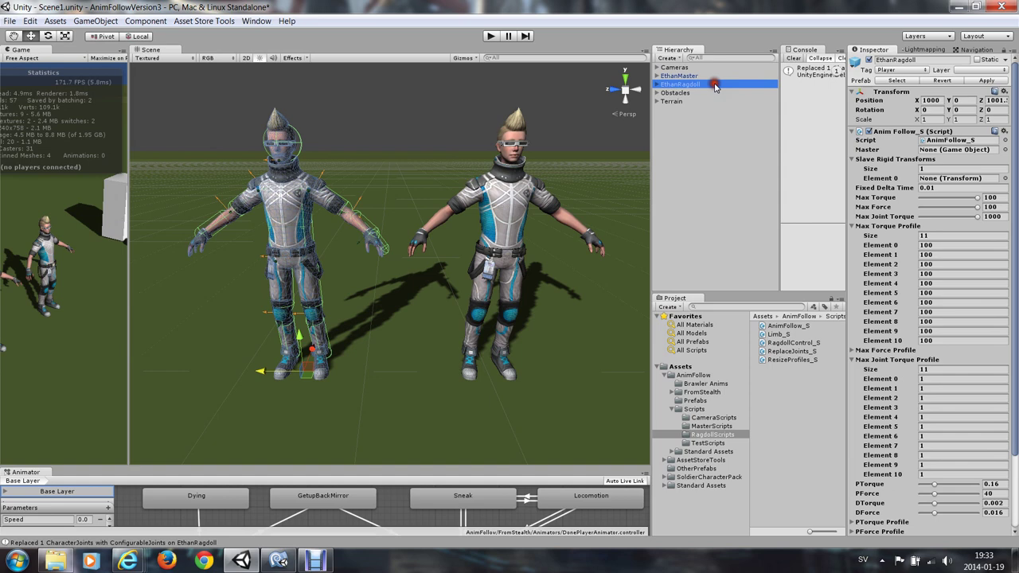
pyautogui.moveTo(1016, 214); pyautogui.dragTo(1012, 247)
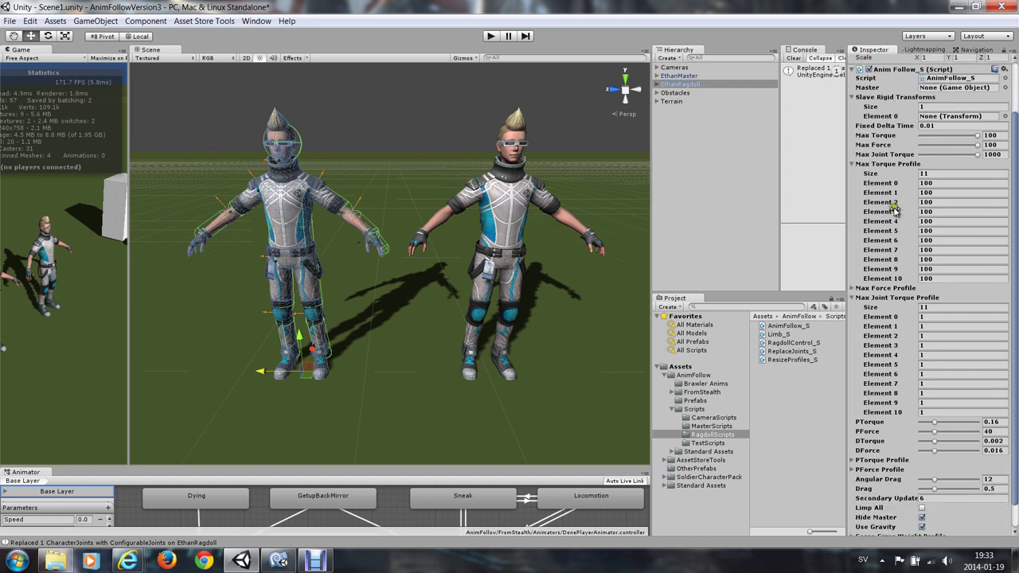
pyautogui.click(929, 317)
pyautogui.scroll(4, 879, 185)
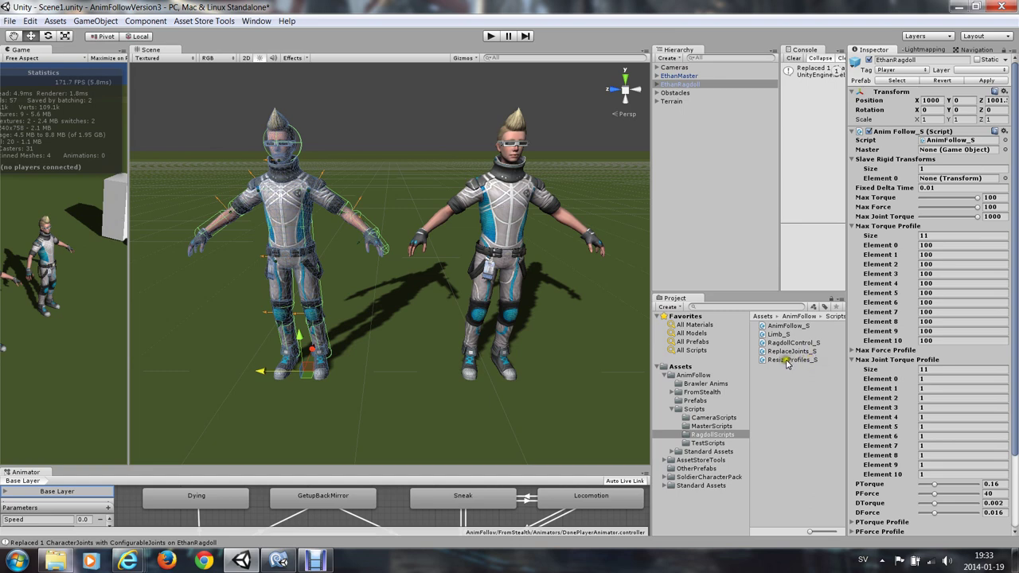
# Apply the ResizeProfiles_S script to EthanRagdoll to match the AnimFollow profiles to its number of limbs.
pyautogui.click(934, 342)
pyautogui.click(723, 109)
pyautogui.hotkey('alt', 'Right')
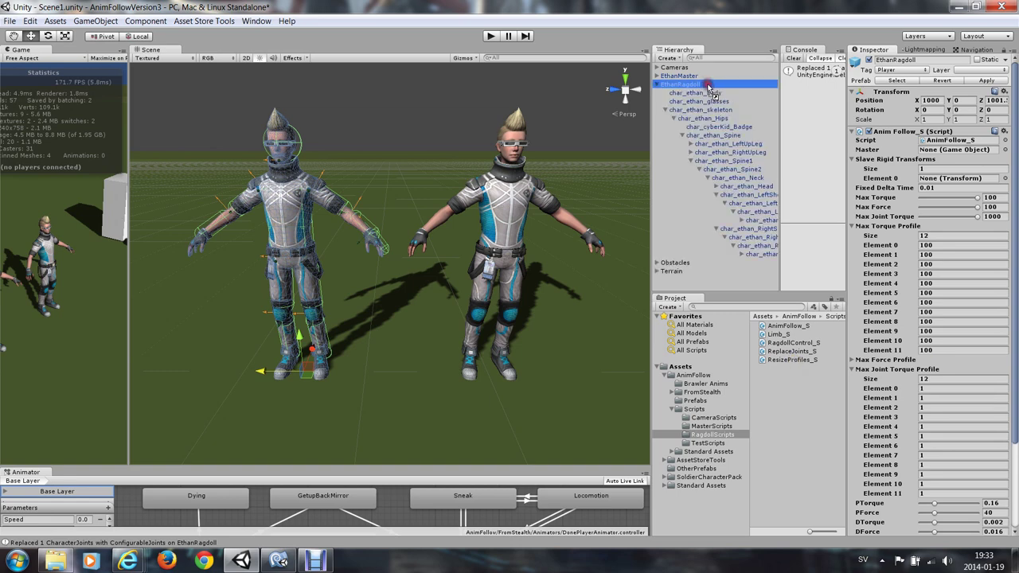
pyautogui.click(665, 94)
pyautogui.click(658, 85)
pyautogui.click(658, 85)
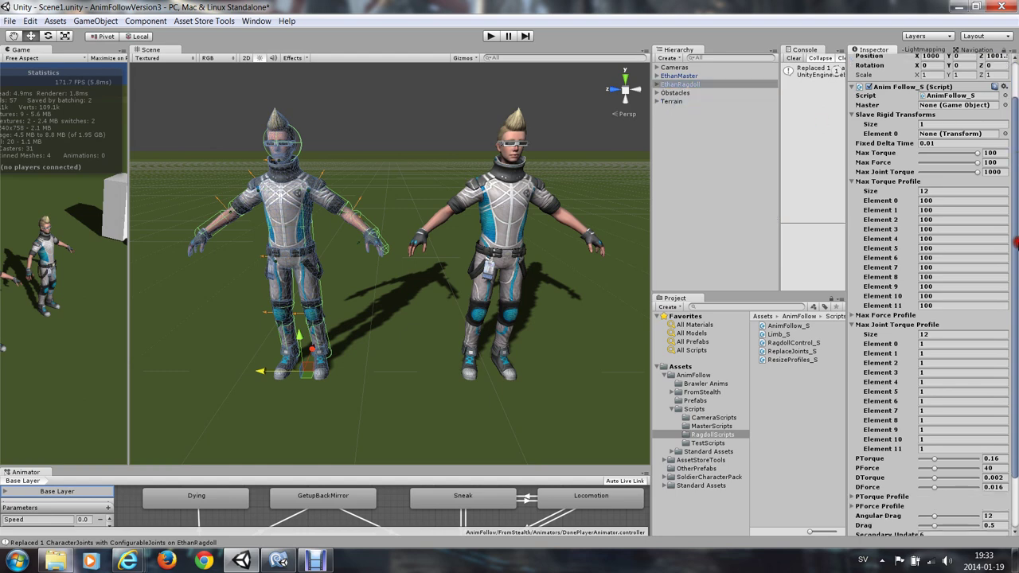
# Review the resized profiles, collapsing Max Joint Torque Profile and Max Torque Profile and expanding PTorque Profile.
pyautogui.scroll(-3, 978, 220)
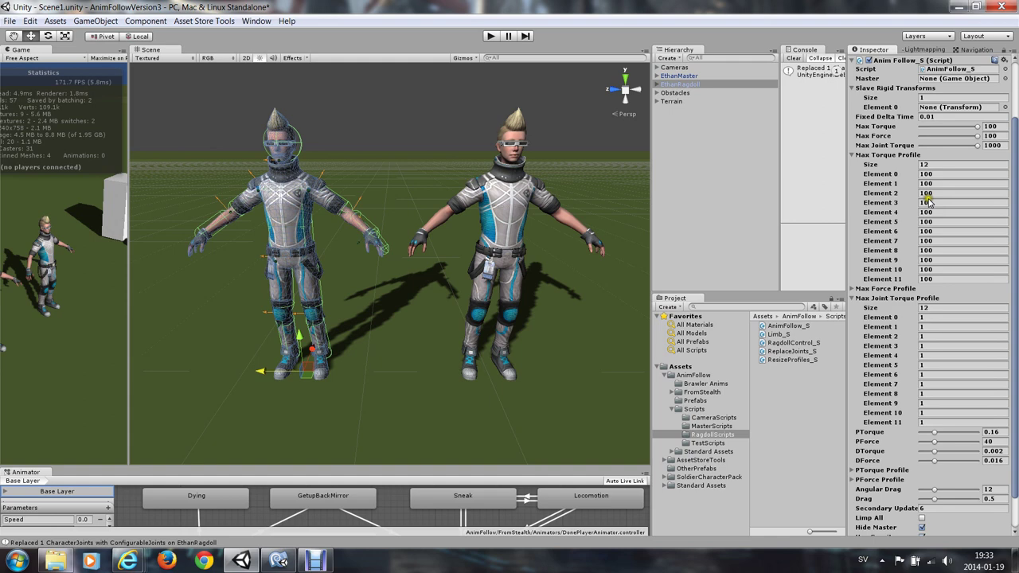
pyautogui.click(937, 278)
pyautogui.scroll(-2, 979, 369)
pyautogui.click(922, 378)
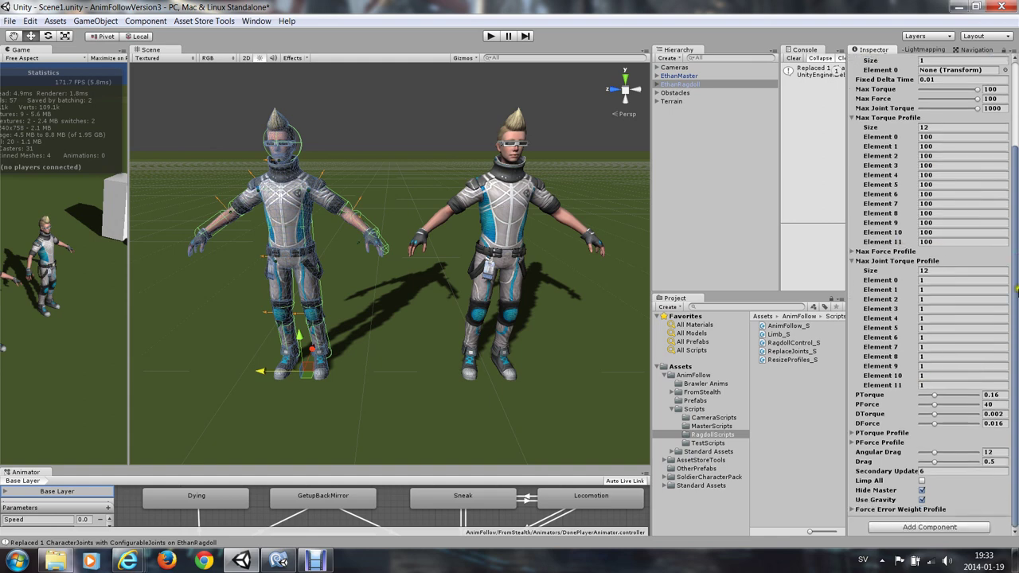
pyautogui.scroll(3, 923, 335)
pyautogui.click(851, 338)
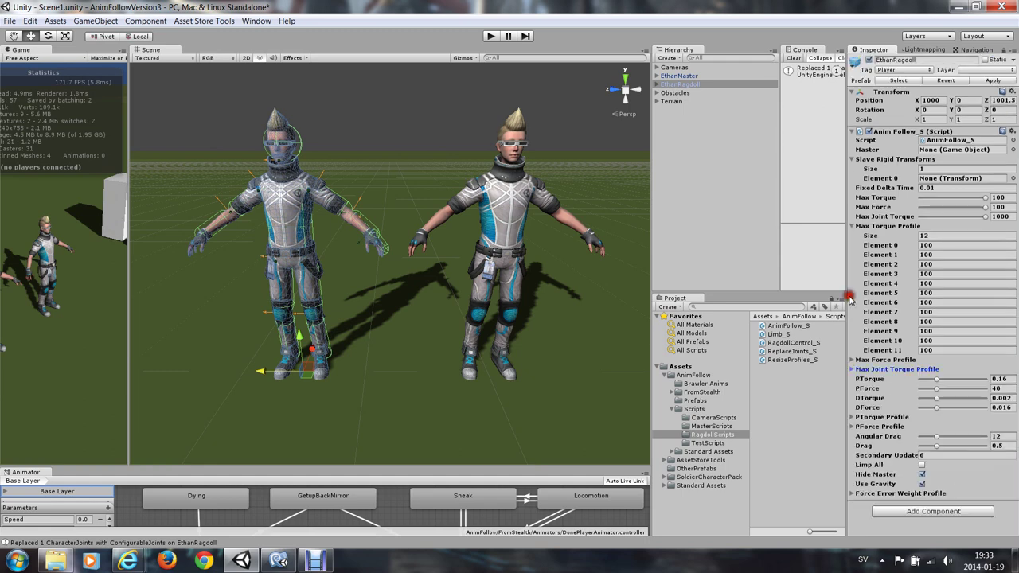
pyautogui.click(853, 226)
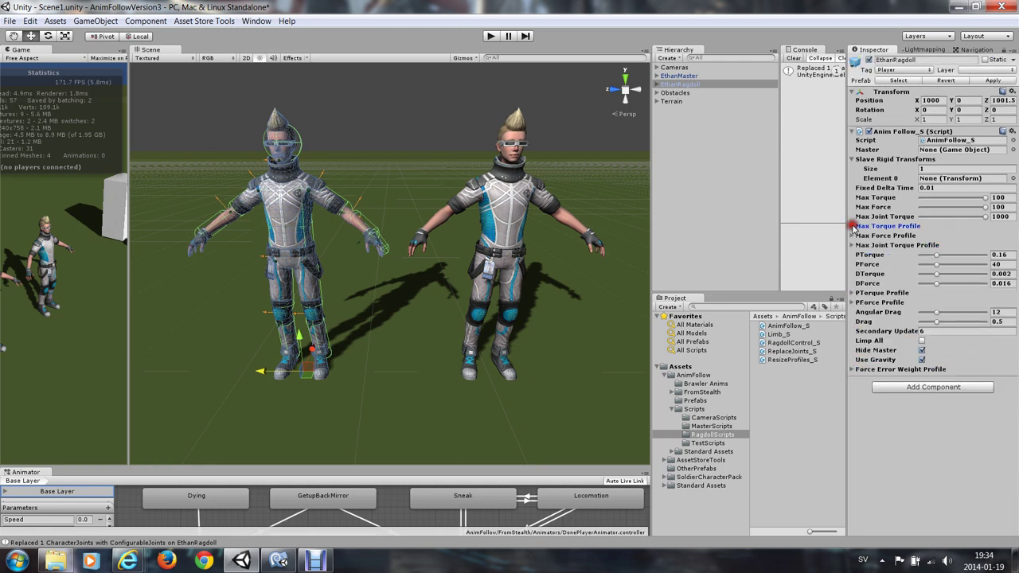
pyautogui.click(852, 293)
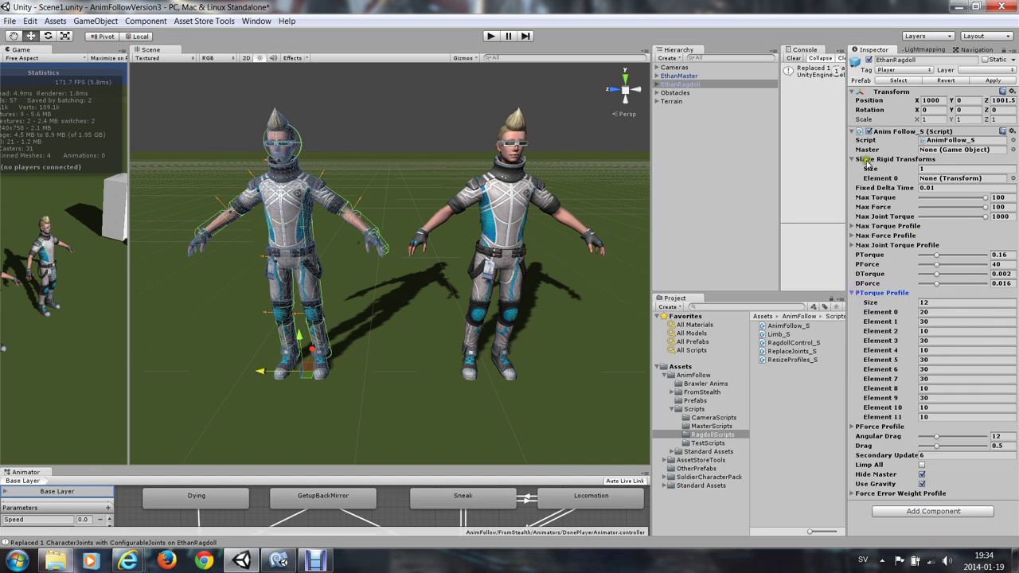
# Assign EthanMaster as the Master in Anim Follow_S, test-playing before and after to check the Slave Rigid Transforms list.
pyautogui.click(492, 37)
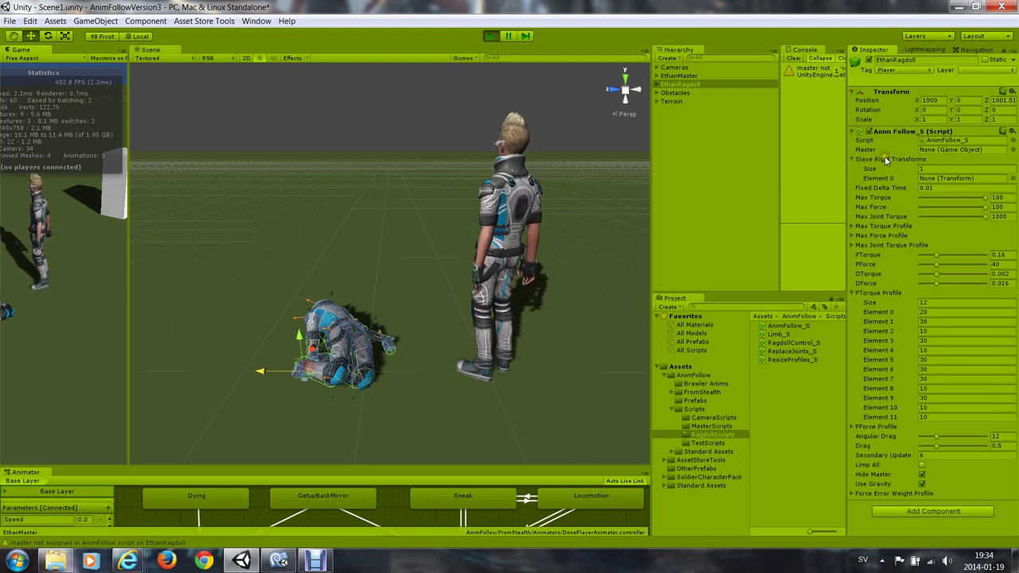
pyautogui.click(490, 36)
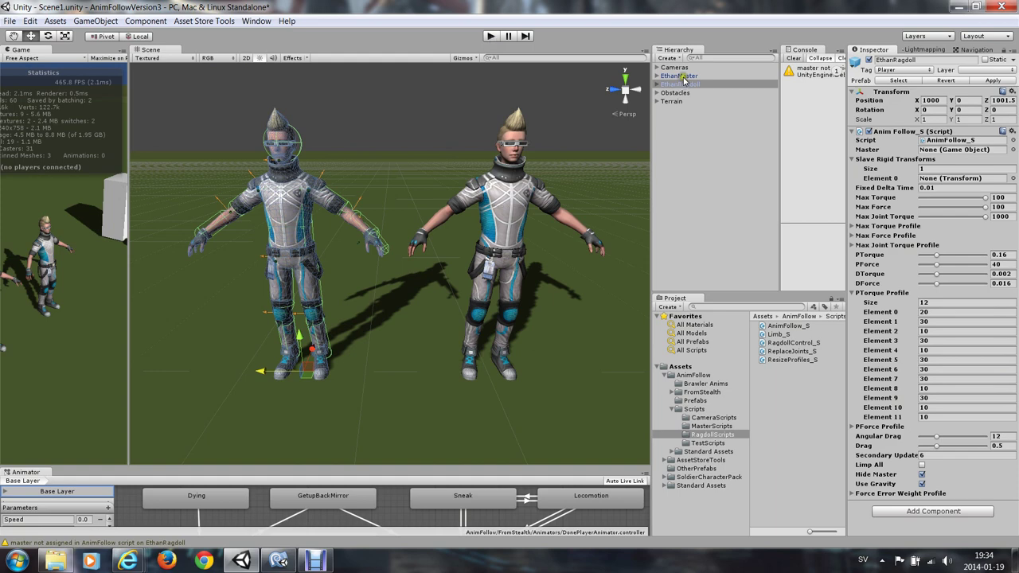
pyautogui.moveTo(678, 76); pyautogui.dragTo(956, 156)
pyautogui.click(490, 36)
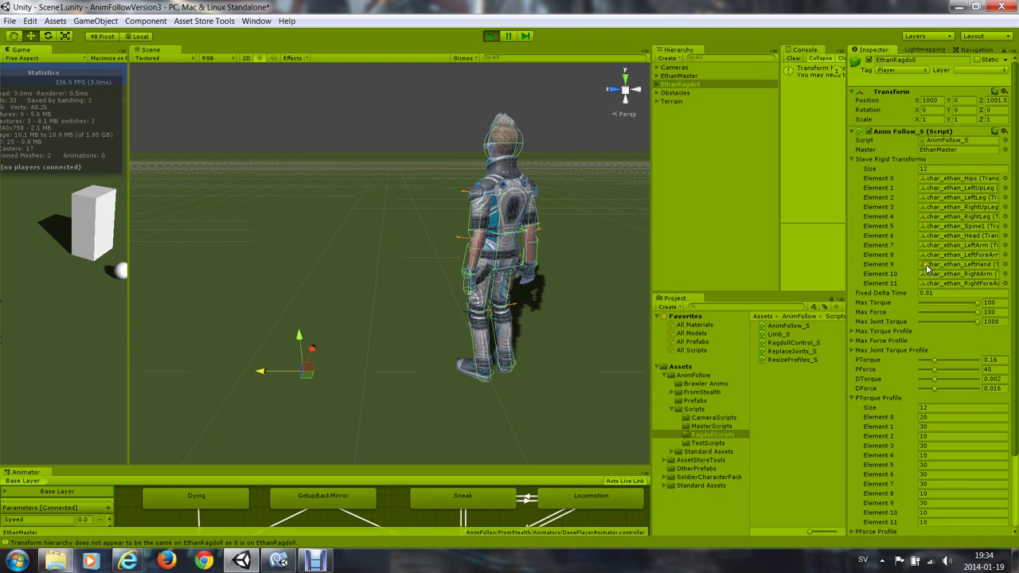
pyautogui.scroll(-3, 971, 420)
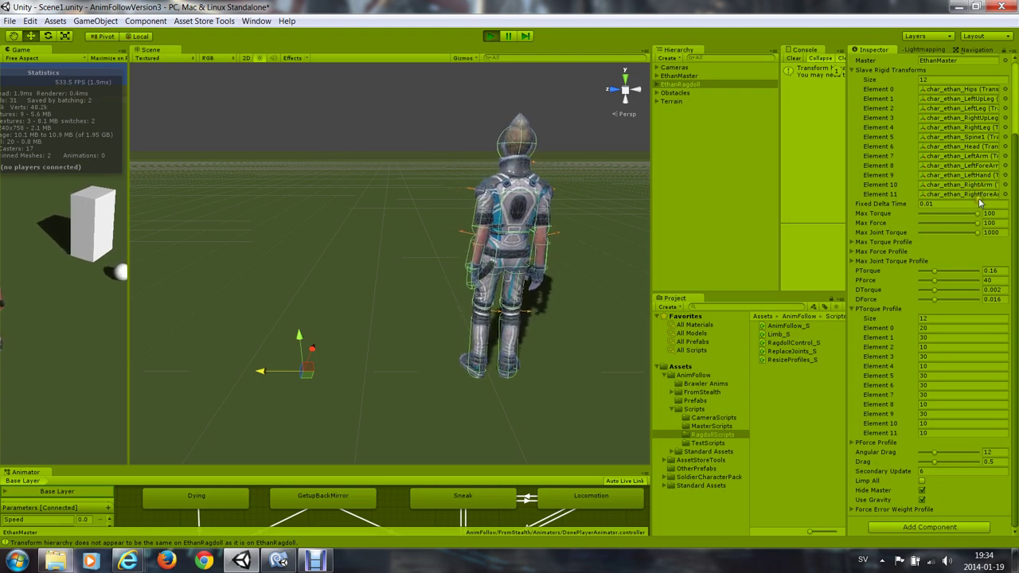
pyautogui.click(494, 36)
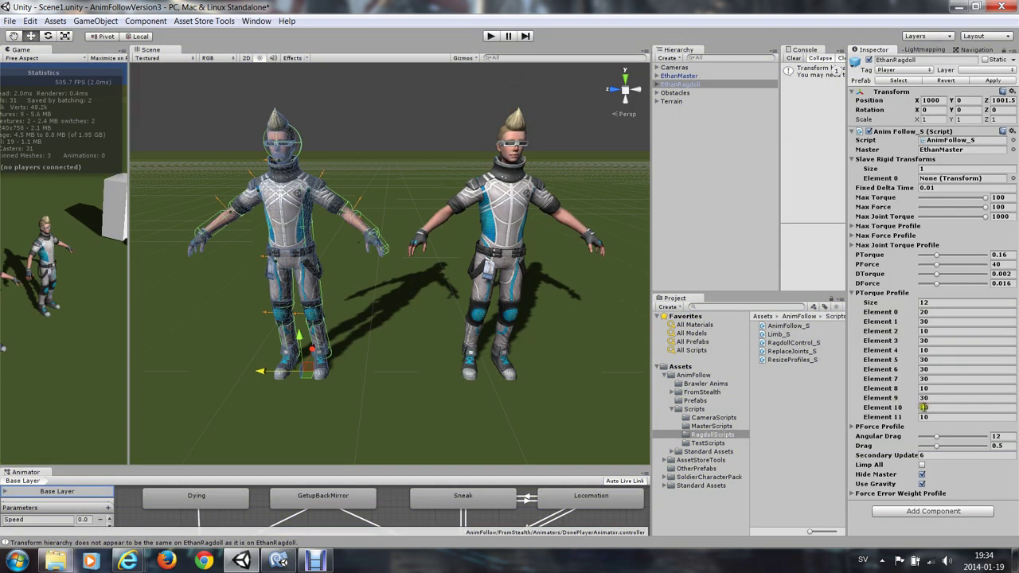
# Set PTorque Profile Element 10 to 30 and play the scene briefly to test the ragdoll's walking.
pyautogui.click(923, 406)
pyautogui.write('30')
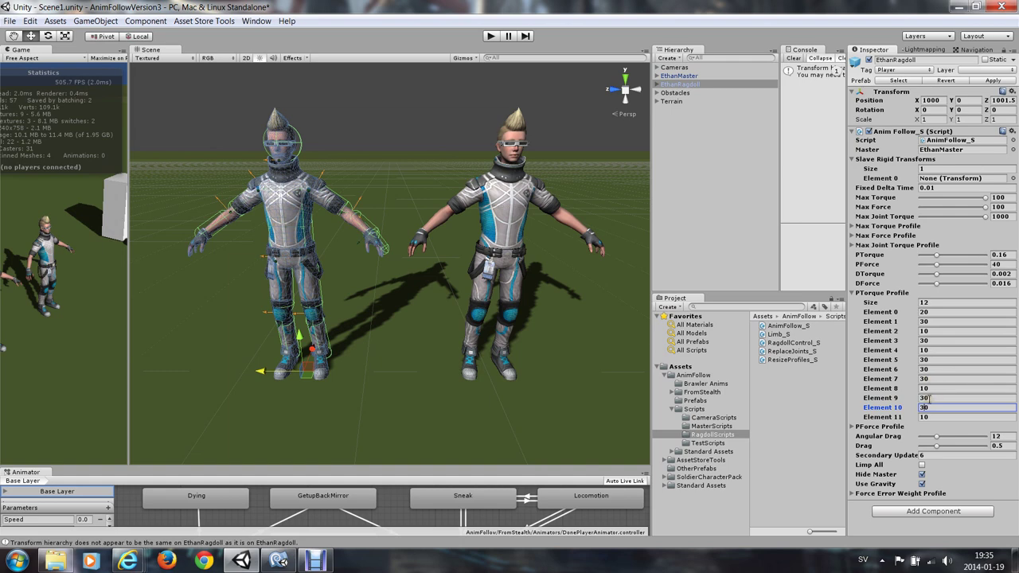
pyautogui.click(489, 37)
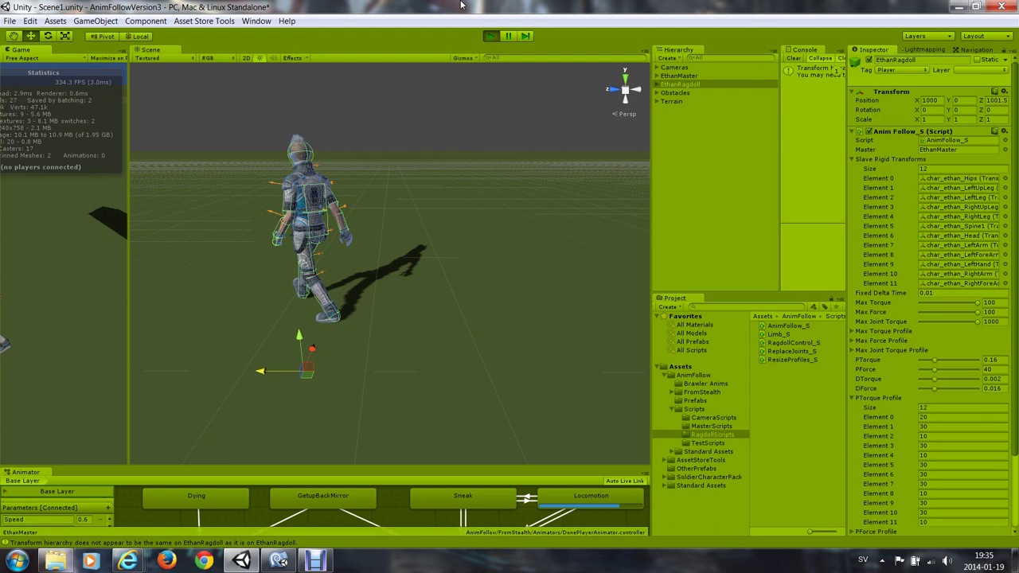
pyautogui.click(489, 36)
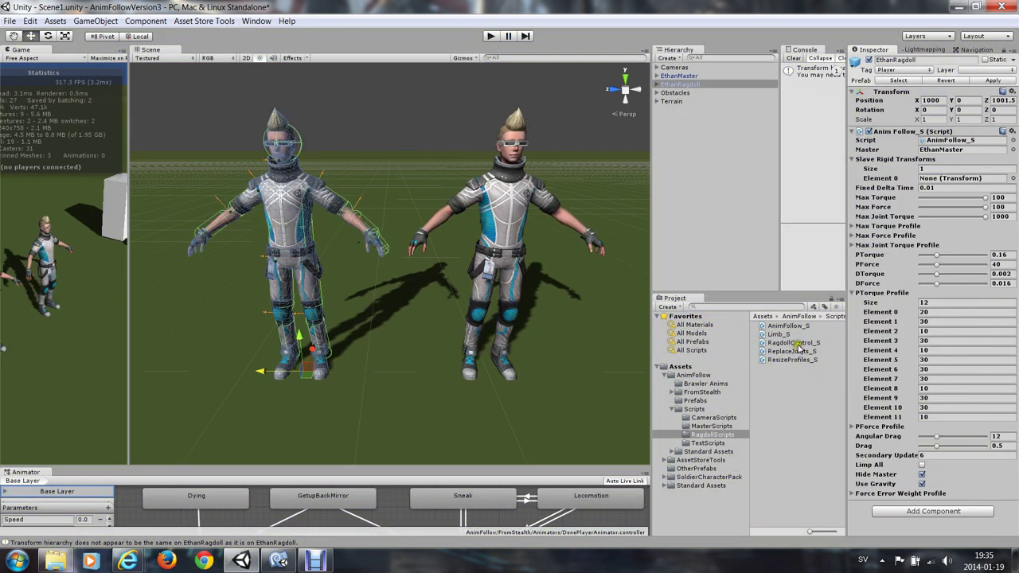
# Add the RagdollControl_S script to EthanRagdoll and move it above the Anim Follow_S component.
pyautogui.moveTo(798, 344); pyautogui.dragTo(711, 83)
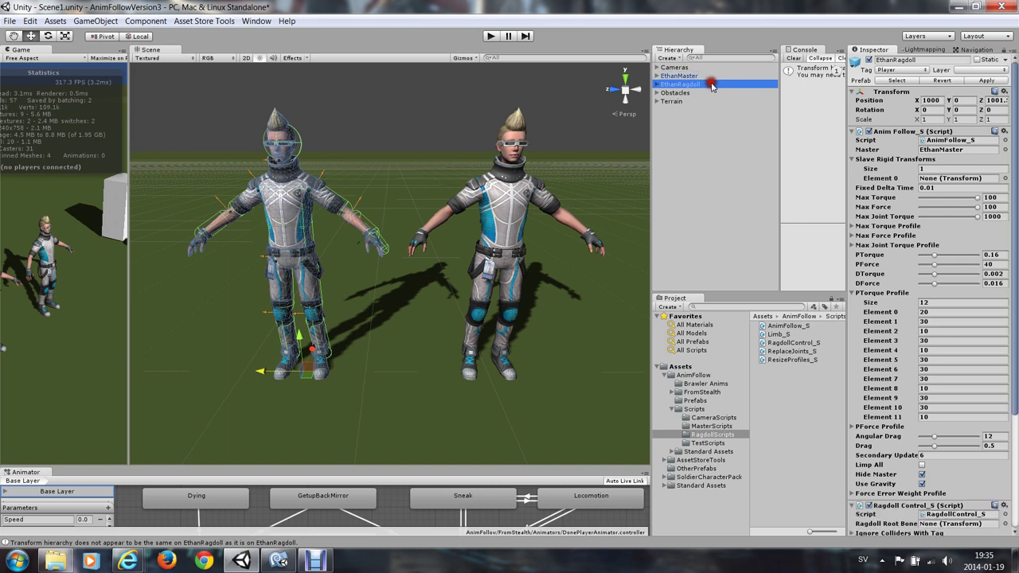
pyautogui.click(1004, 505)
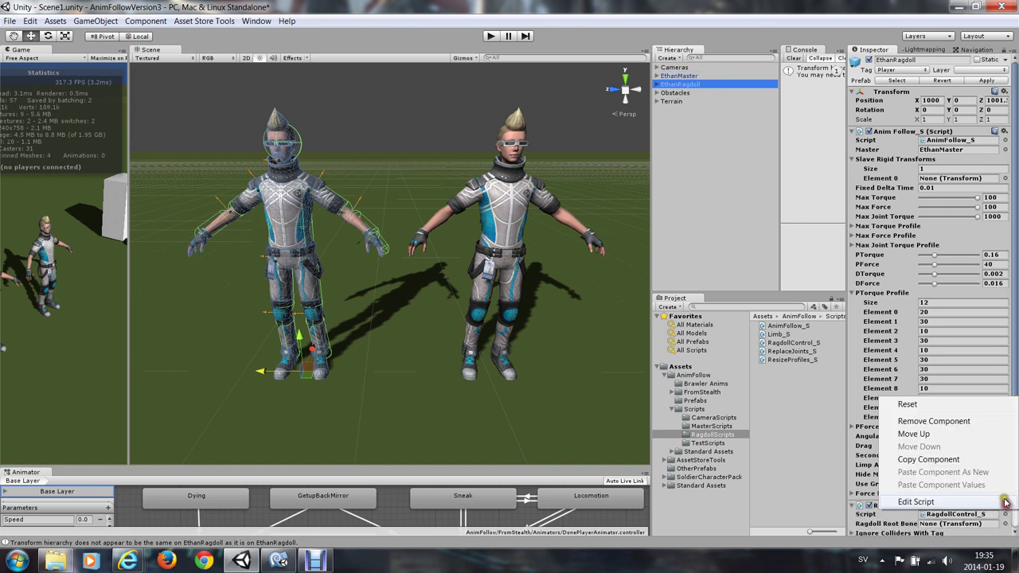
pyautogui.click(982, 434)
pyautogui.scroll(-6, 935, 382)
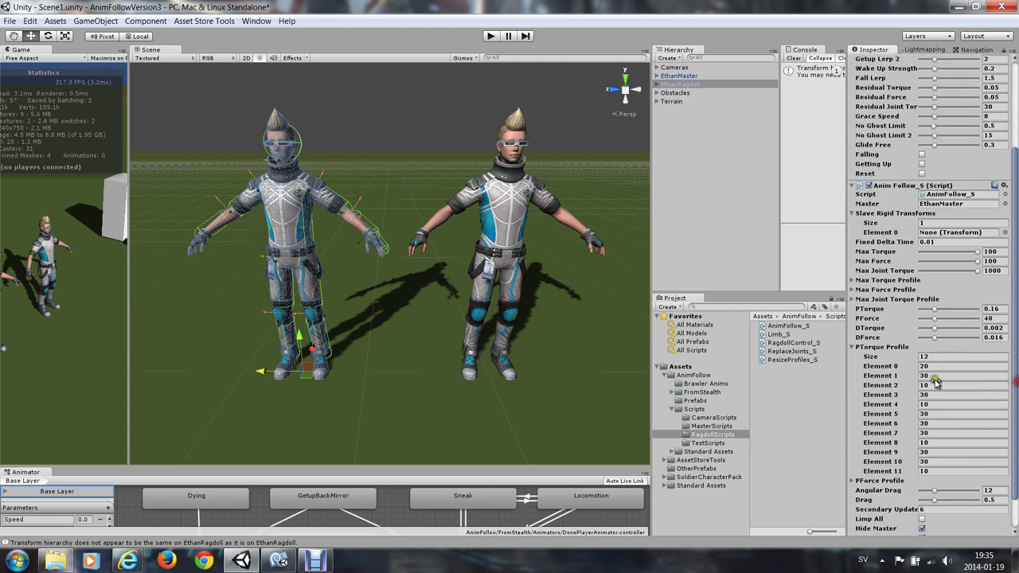
# Play the scene briefly with a wider scene view to test the ragdoll control, and stop playback.
pyautogui.scroll(-5, 471, 289)
pyautogui.scroll(-1, 471, 288)
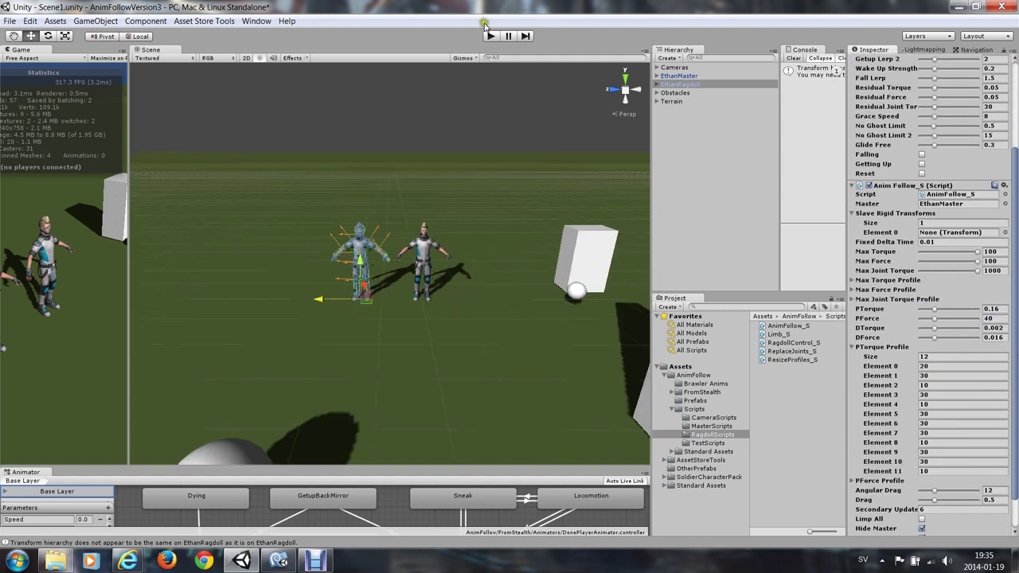
pyautogui.click(488, 36)
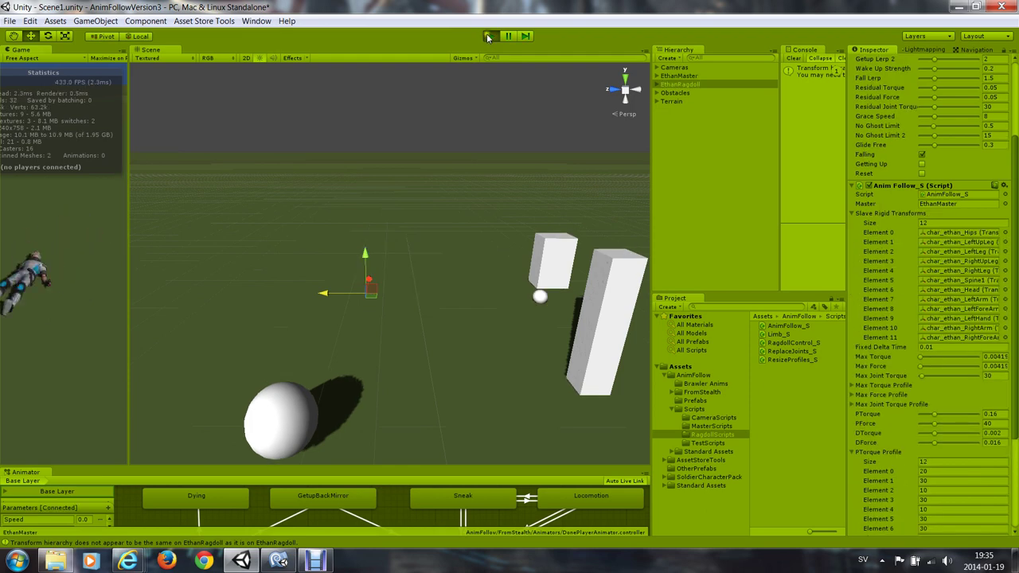
pyautogui.click(488, 37)
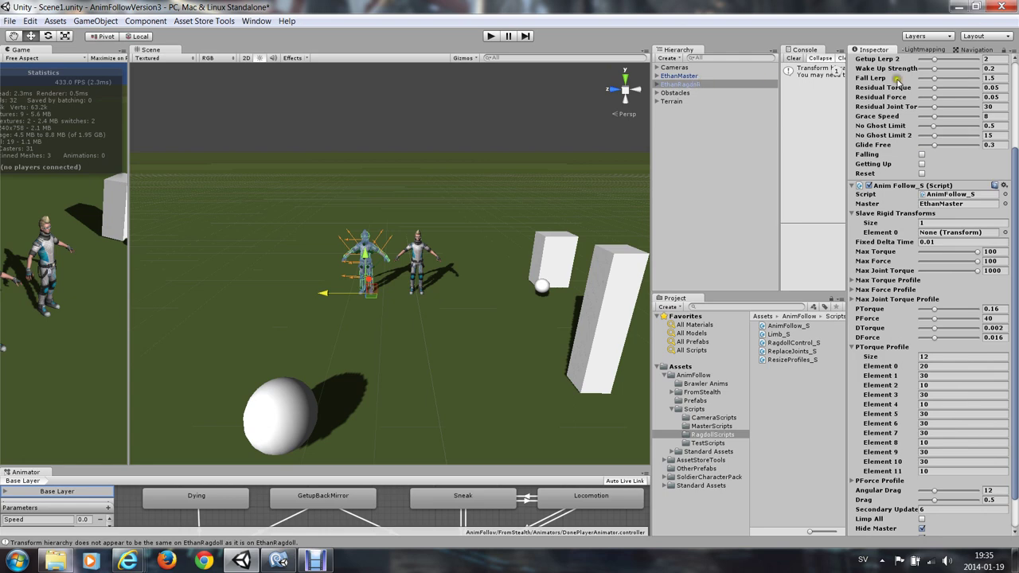
# Check EthanMaster's position and set EthanRagdoll's Position Z to 1000 so both characters coincide.
pyautogui.moveTo(1016, 285); pyautogui.dragTo(1002, 130)
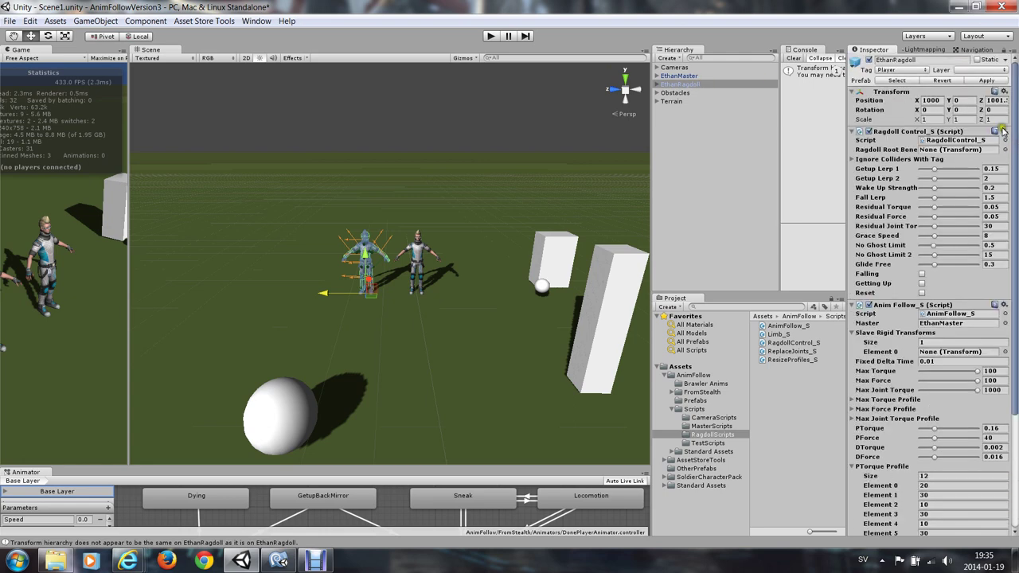
pyautogui.click(667, 75)
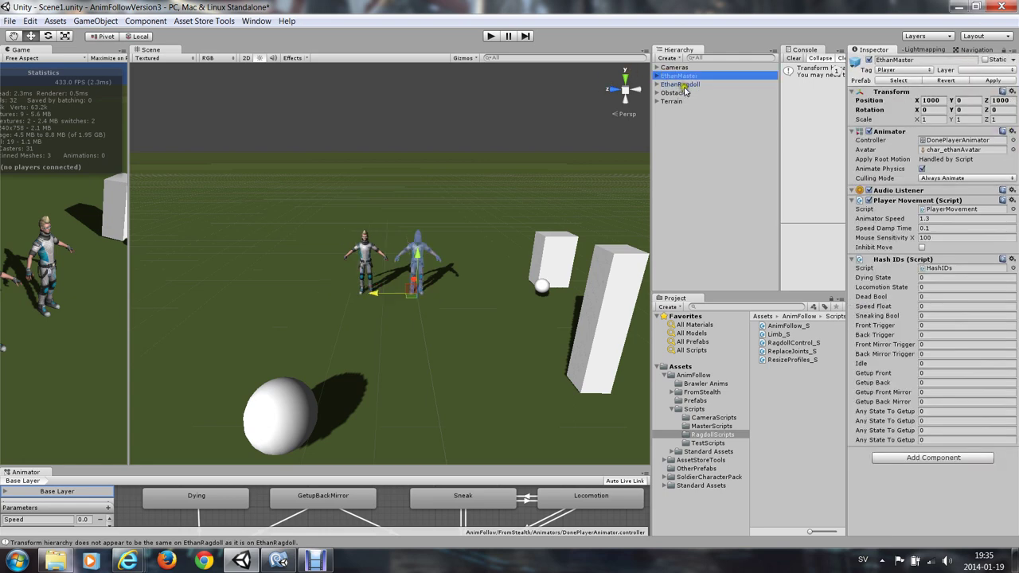
pyautogui.click(682, 85)
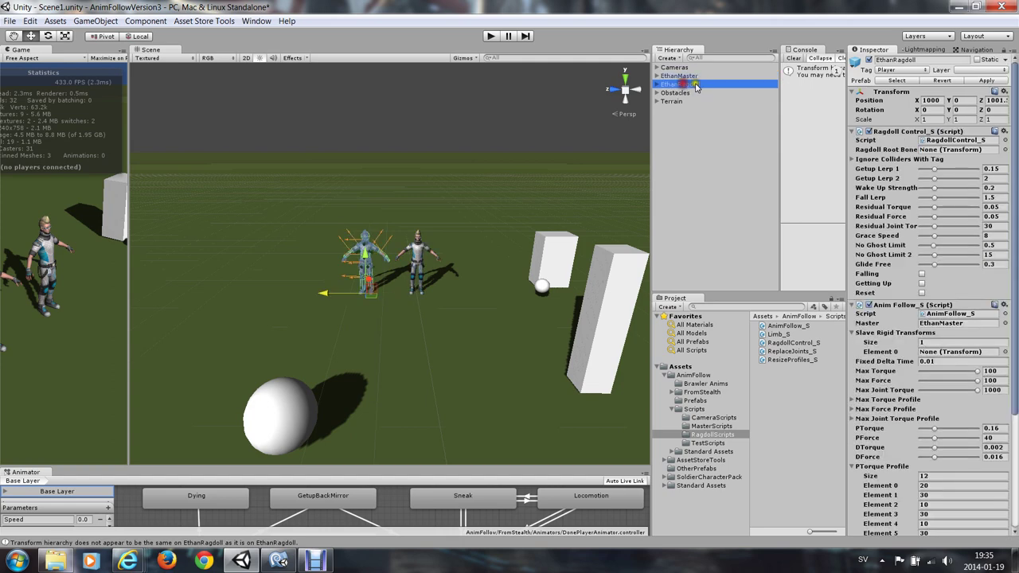
pyautogui.click(1003, 102)
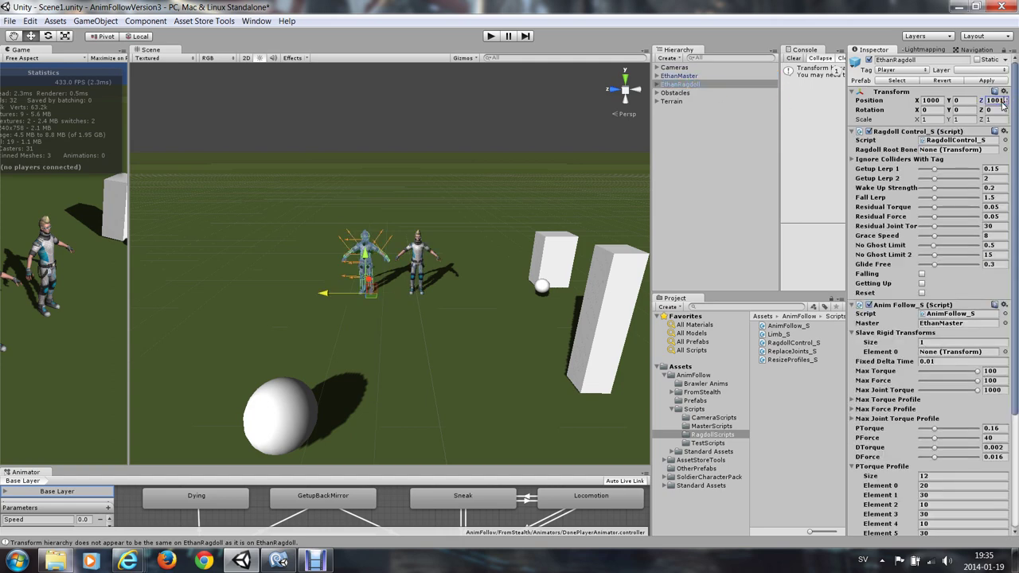
pyautogui.write('1.5')
pyautogui.click(1001, 104)
pyautogui.click(978, 101)
pyautogui.moveTo(979, 101); pyautogui.dragTo(978, 102)
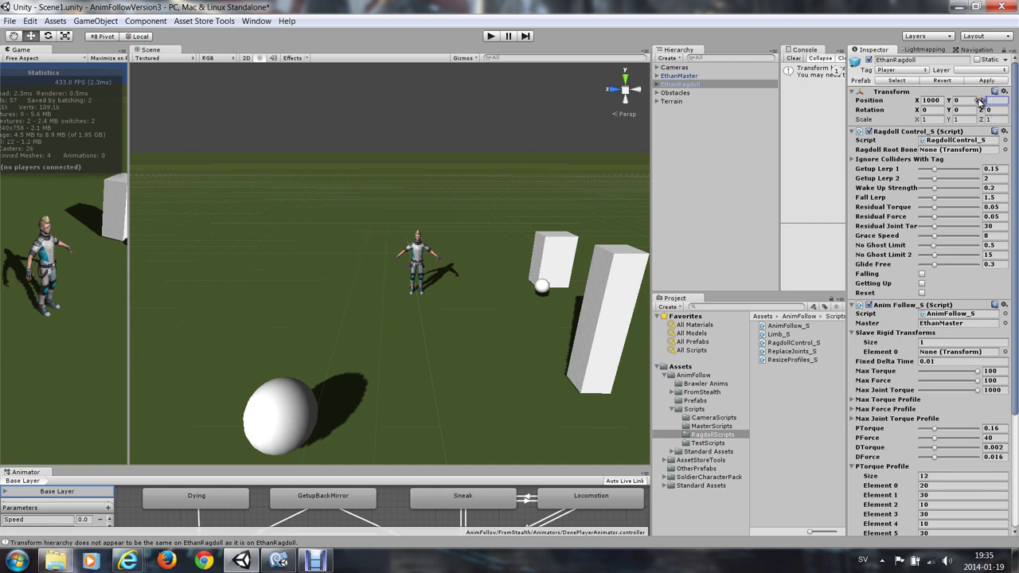
pyautogui.write('1000')
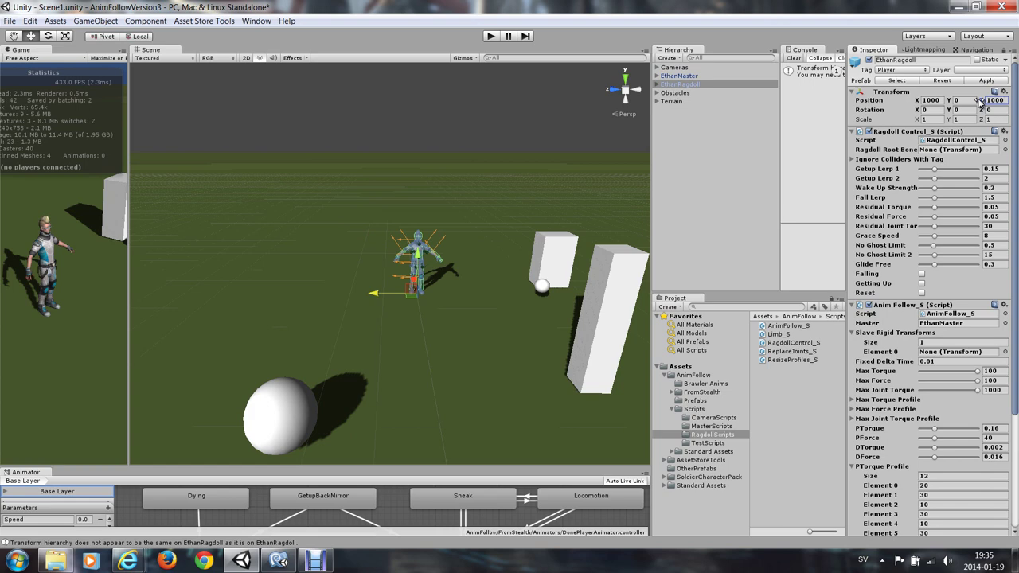
# Play the scene, walk the character forward into an obstacle, and watch its fall and recovery from another angle.
pyautogui.click(489, 37)
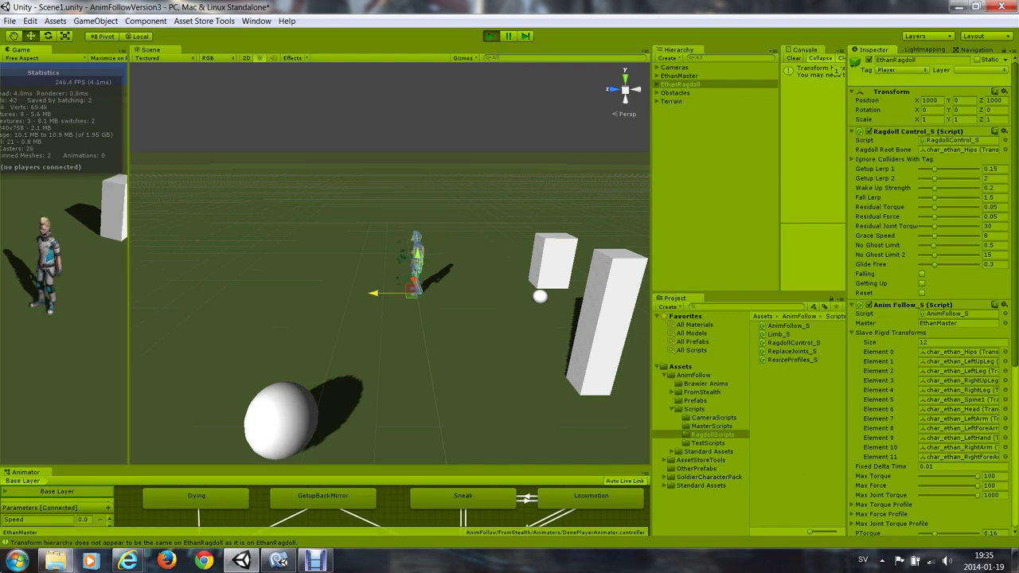
pyautogui.press('w')
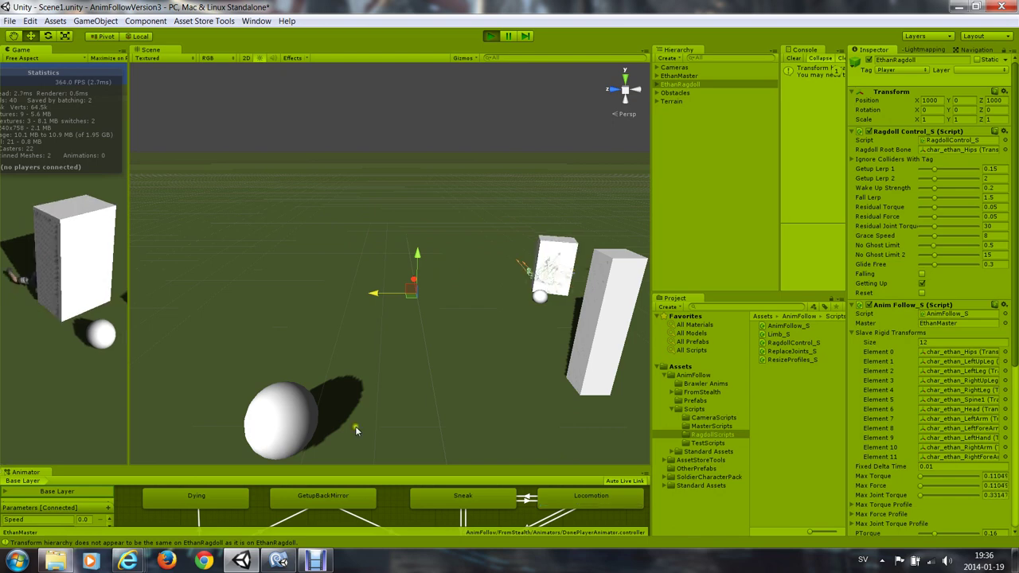
pyautogui.keyDown('alt'); pyautogui.moveTo(455, 339); pyautogui.dragTo(317, 321); pyautogui.keyUp('alt')
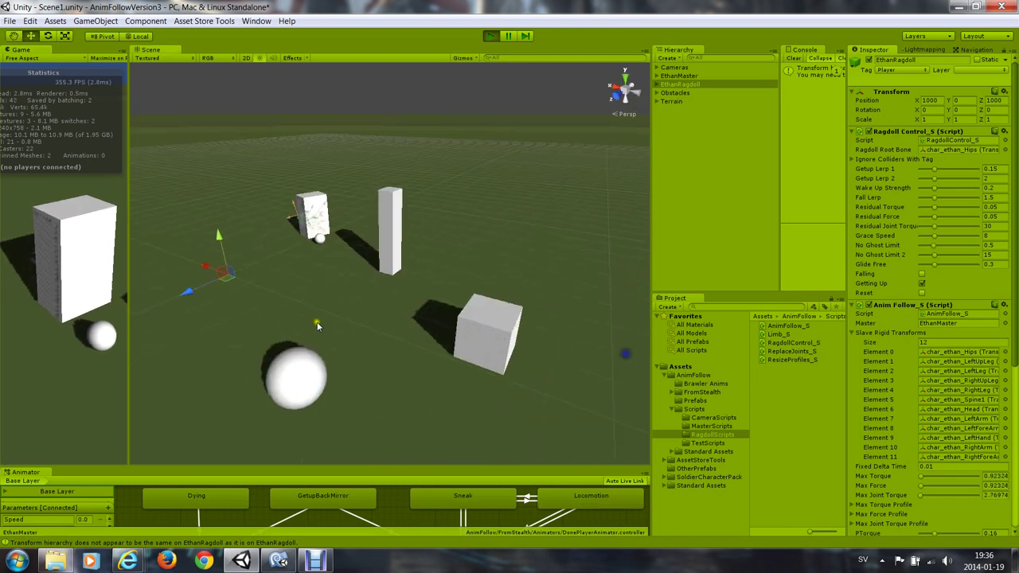